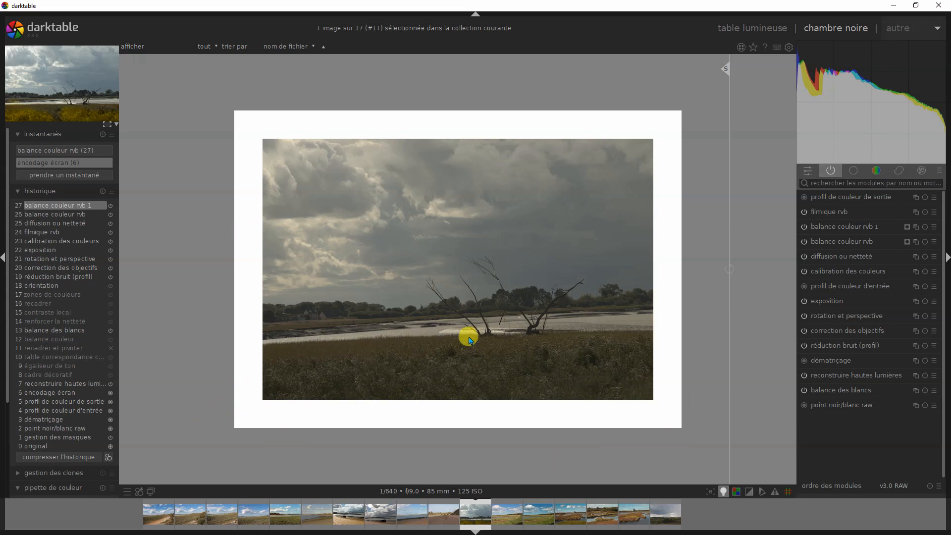
# Compare the edited photo with the encodage écran snapshot along a split near the image centre, and clear all snapshots.
pyautogui.moveTo(727, 75); pyautogui.dragTo(457, 112)
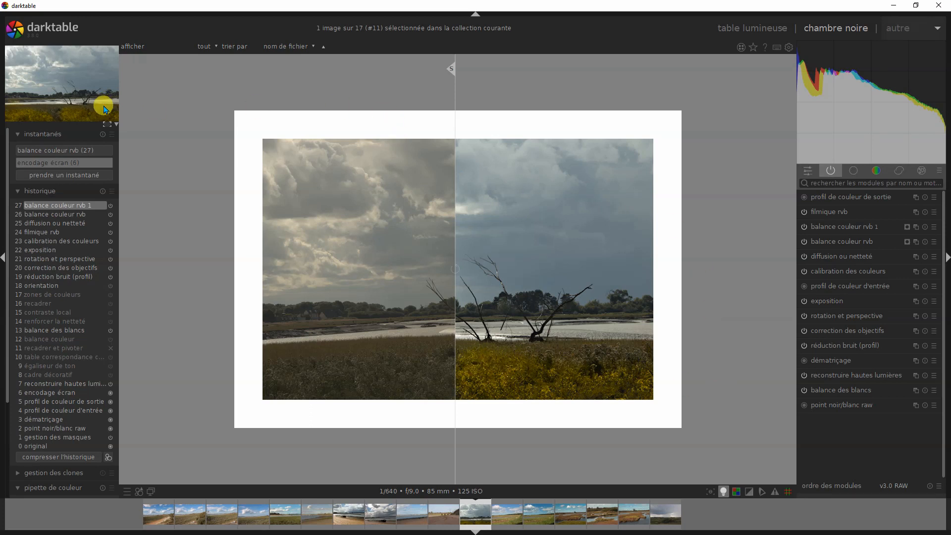
pyautogui.click(102, 134)
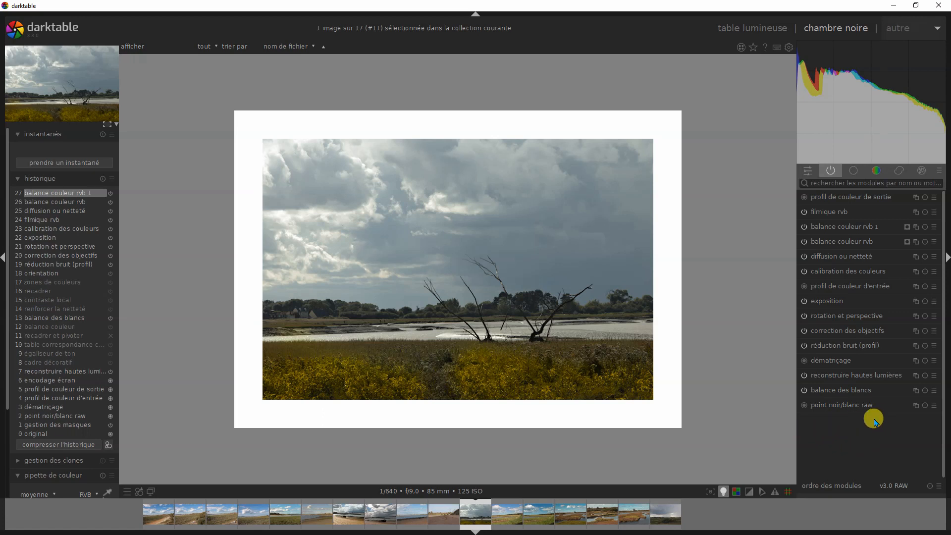
# Review the settings of the rotation et perspective module and collapse it.
pyautogui.click(827, 317)
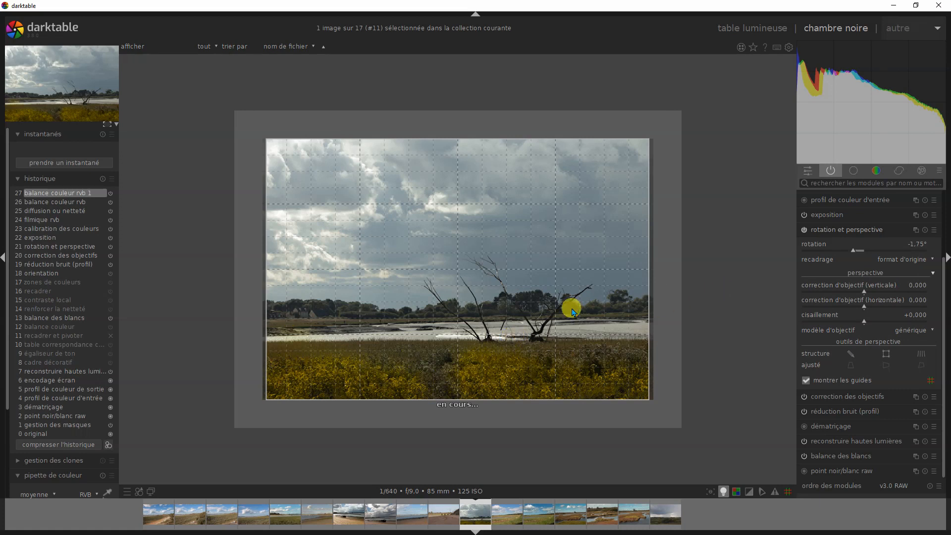
pyautogui.click(828, 230)
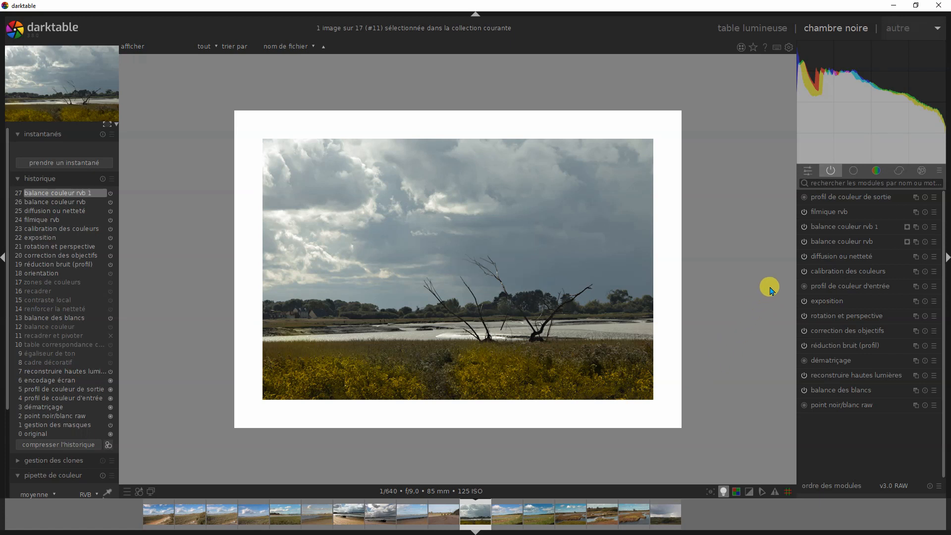
# Turn the exposition module off and back on to compare its effect on the photo, and review its settings.
pyautogui.click(806, 305)
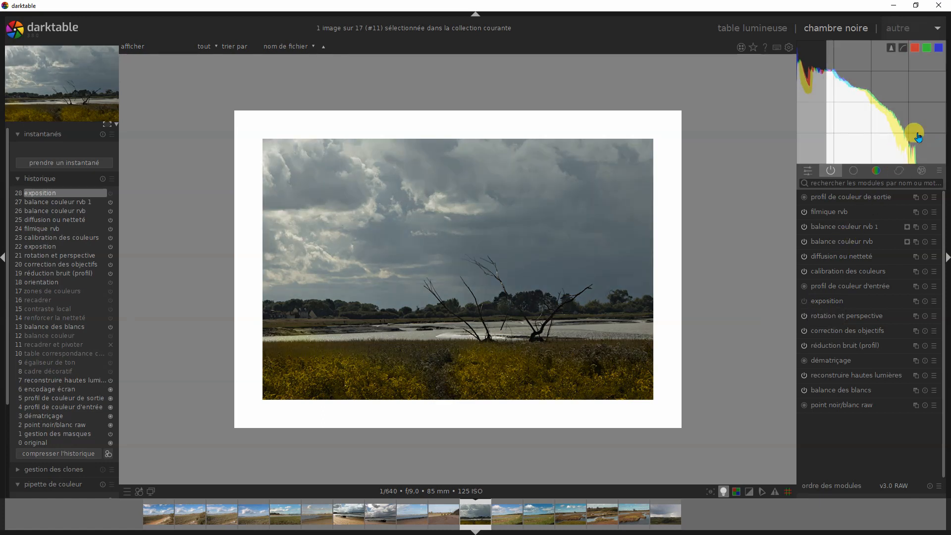
pyautogui.click(804, 302)
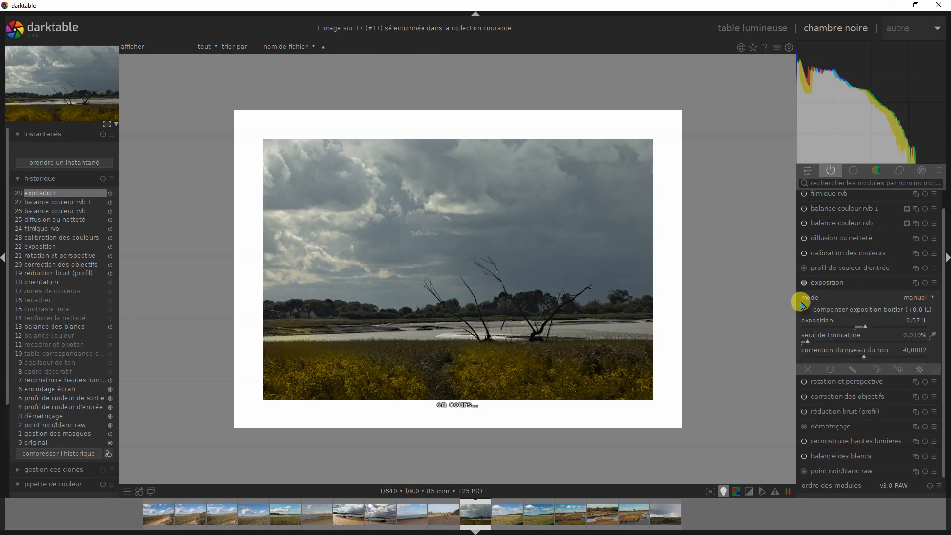
pyautogui.click(827, 284)
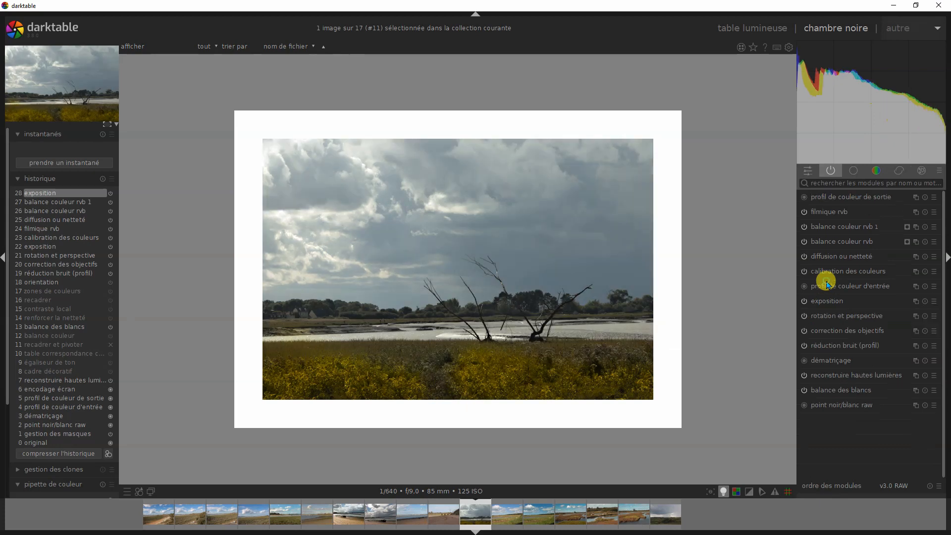
# Turn calibration des couleurs off and back on to compare its effect, and review its CAT settings.
pyautogui.click(804, 273)
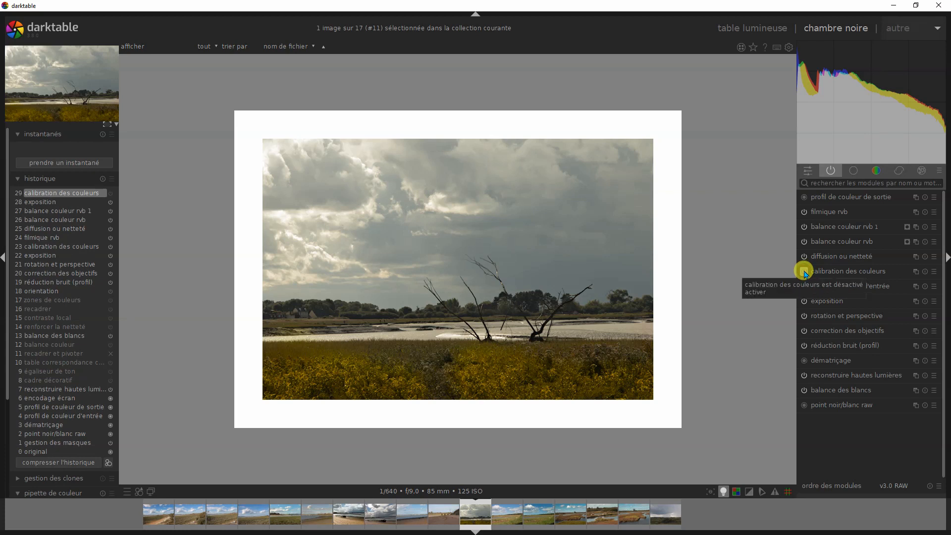
pyautogui.click(804, 272)
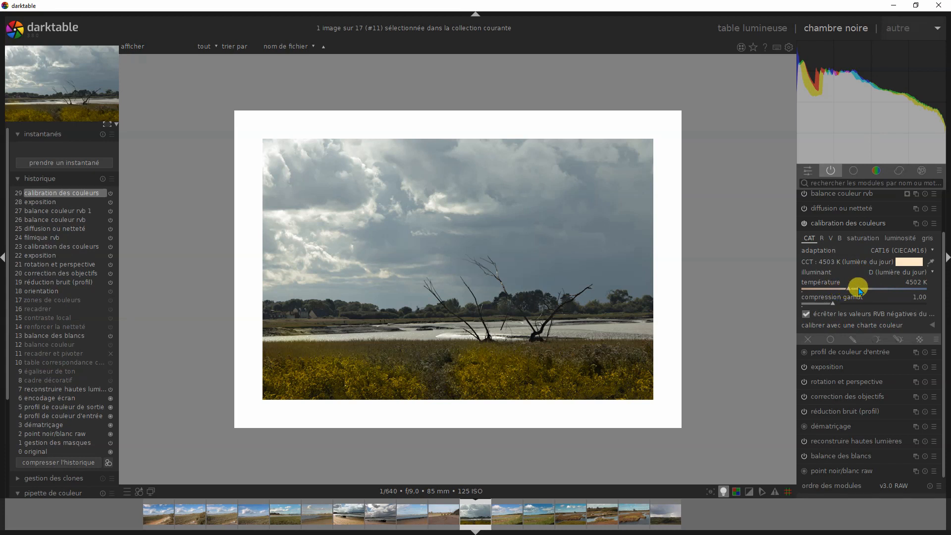
pyautogui.click(850, 224)
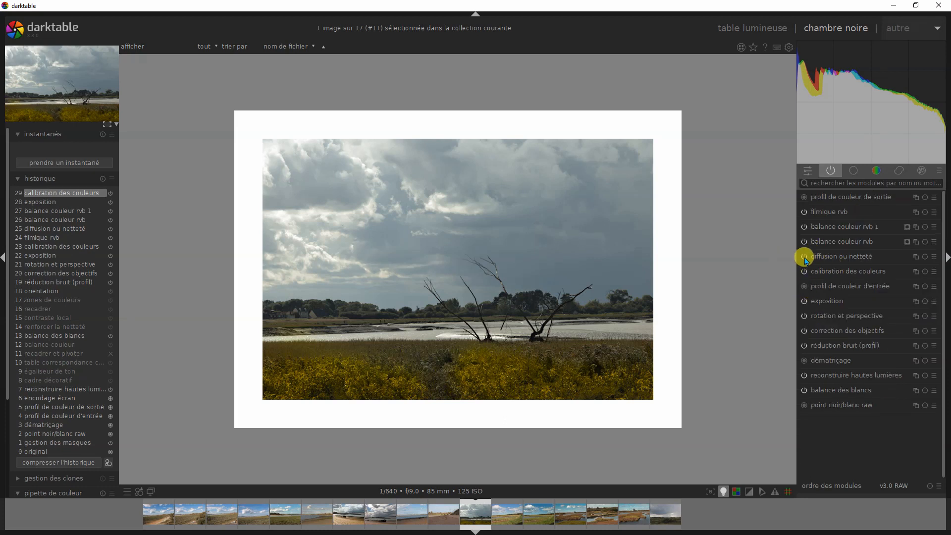
# Turn filmique rvb off and back on to compare its effect, and review its scène settings.
pyautogui.click(804, 213)
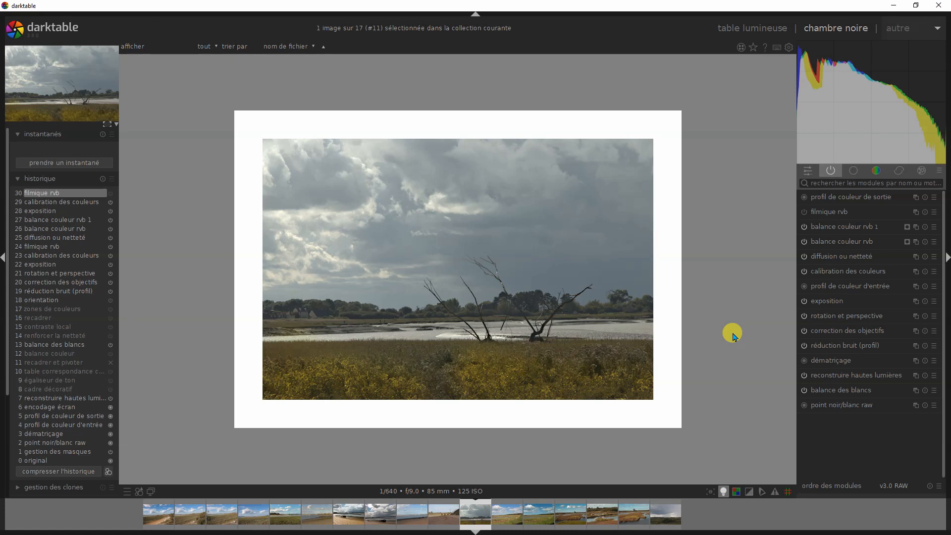
pyautogui.click(805, 212)
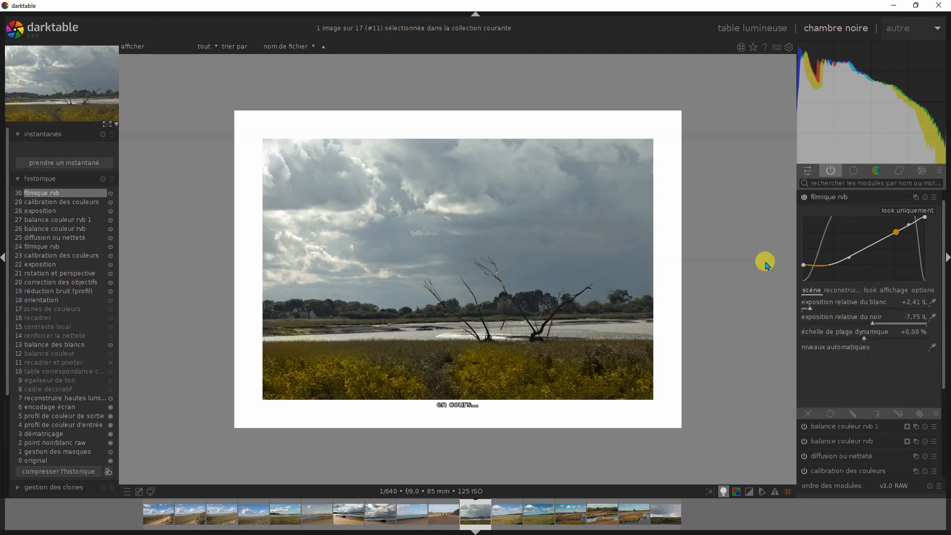
pyautogui.click(838, 199)
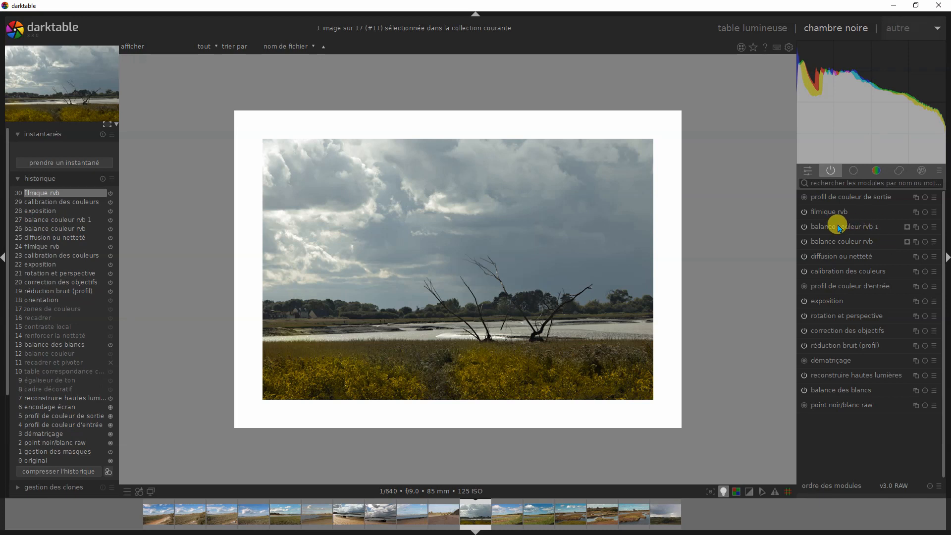
# Disable the balance couleur rvb 1 instance and review the maître settings of balance couleur rvb.
pyautogui.click(804, 228)
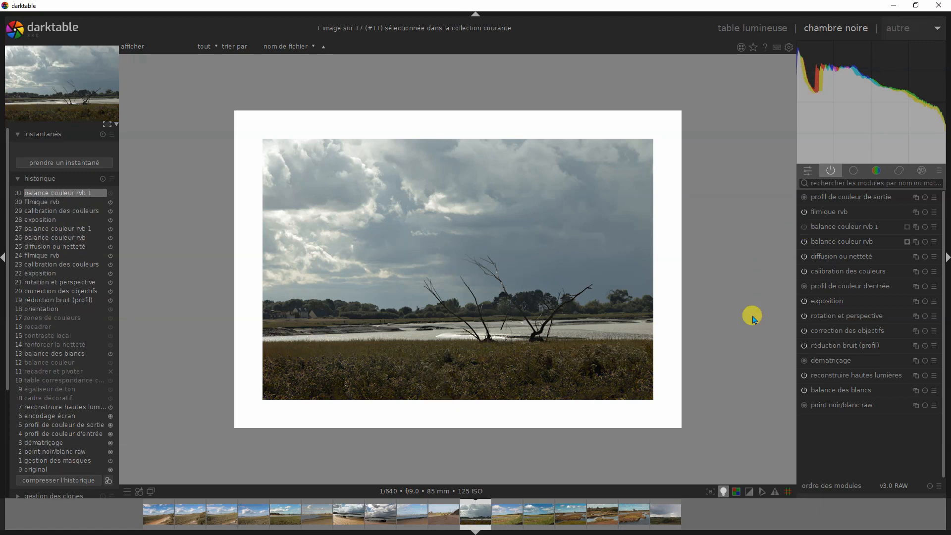
pyautogui.click(836, 243)
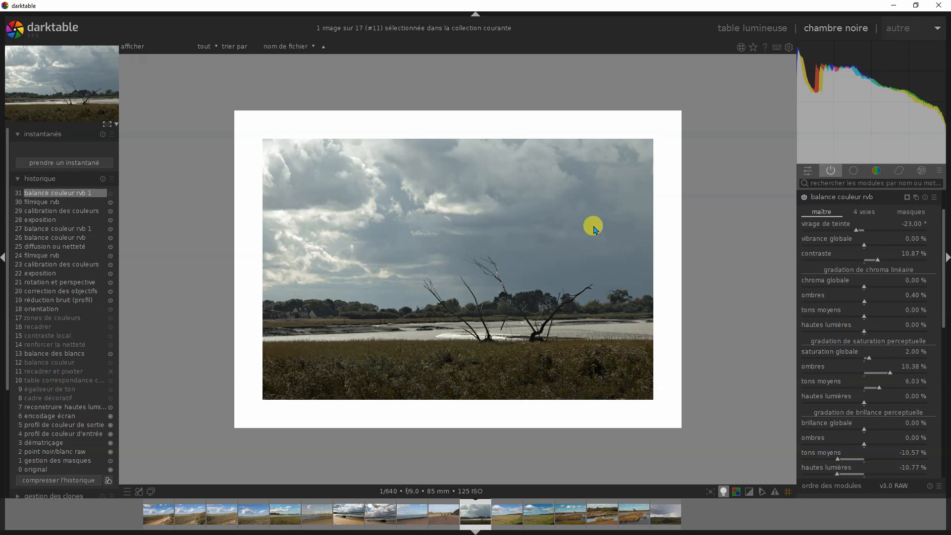
pyautogui.click(826, 198)
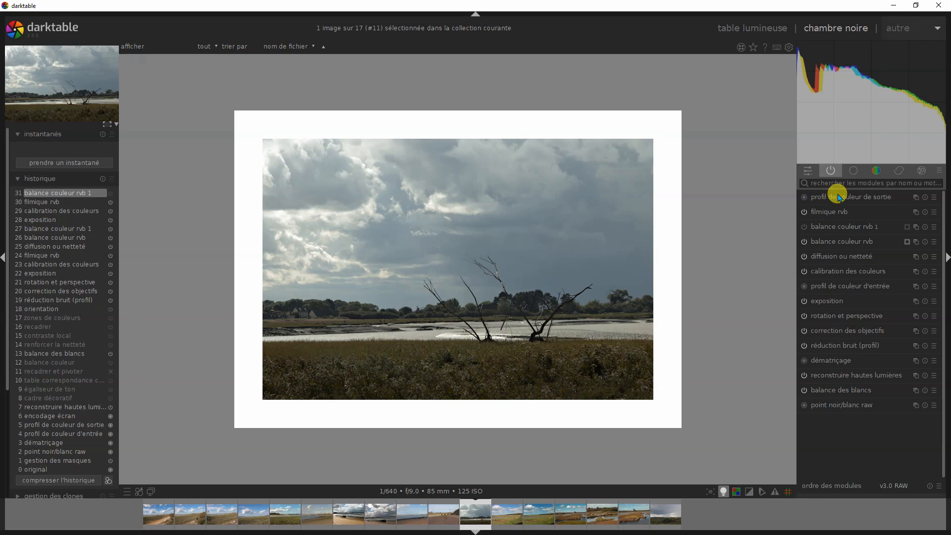
# Re-enable the balance couleur rvb 1 instance and review its 4 voies and maître settings.
pyautogui.click(805, 228)
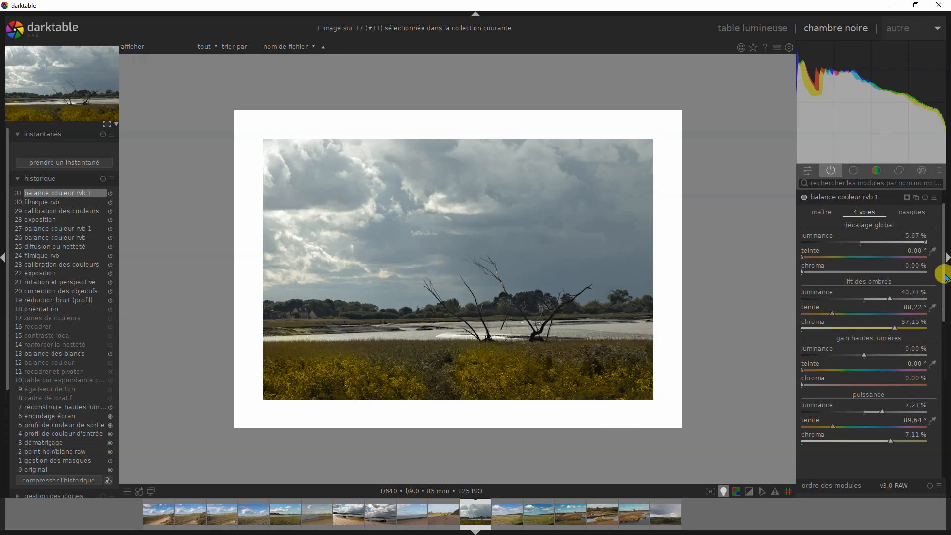
pyautogui.click(822, 212)
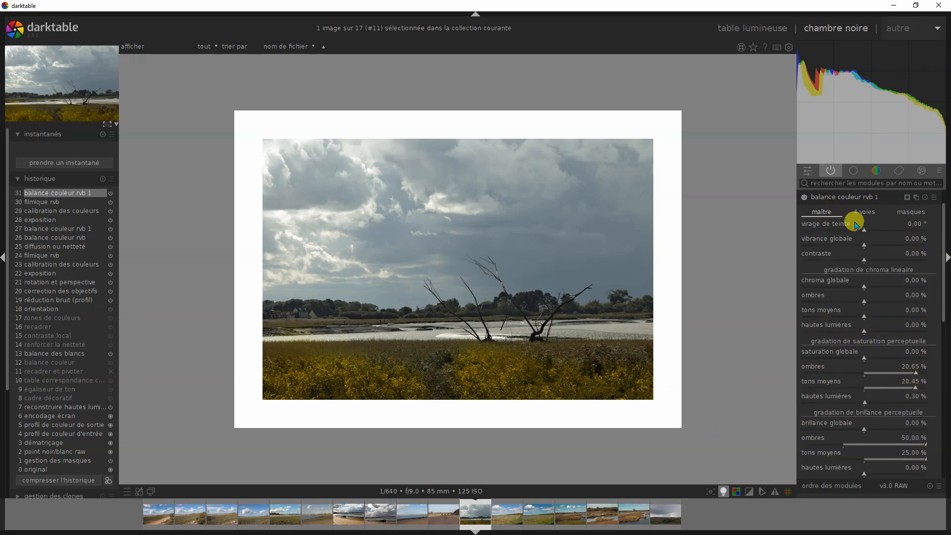
pyautogui.click(824, 197)
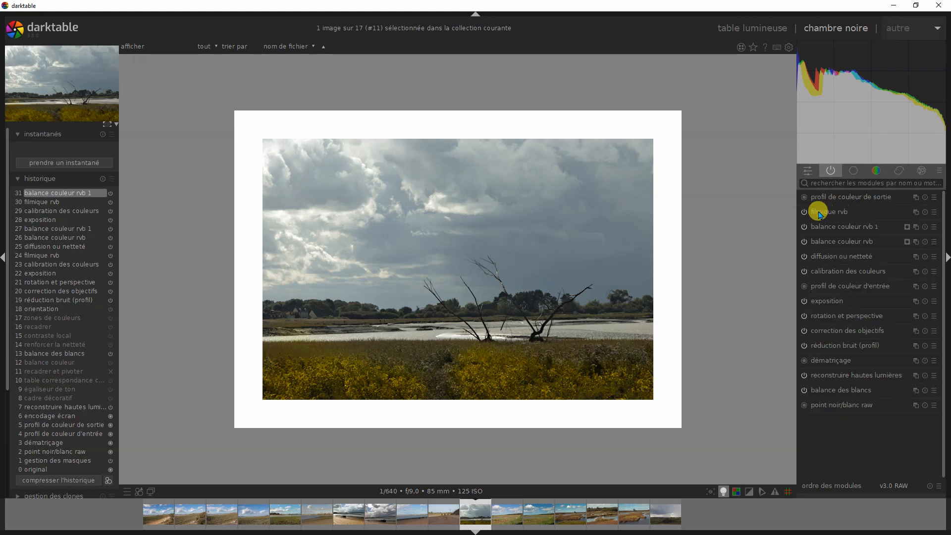
# Display the mask of balance couleur rvb 1 over the photo, examine its drawn-mask settings, and hide the overlay again.
pyautogui.click(831, 226)
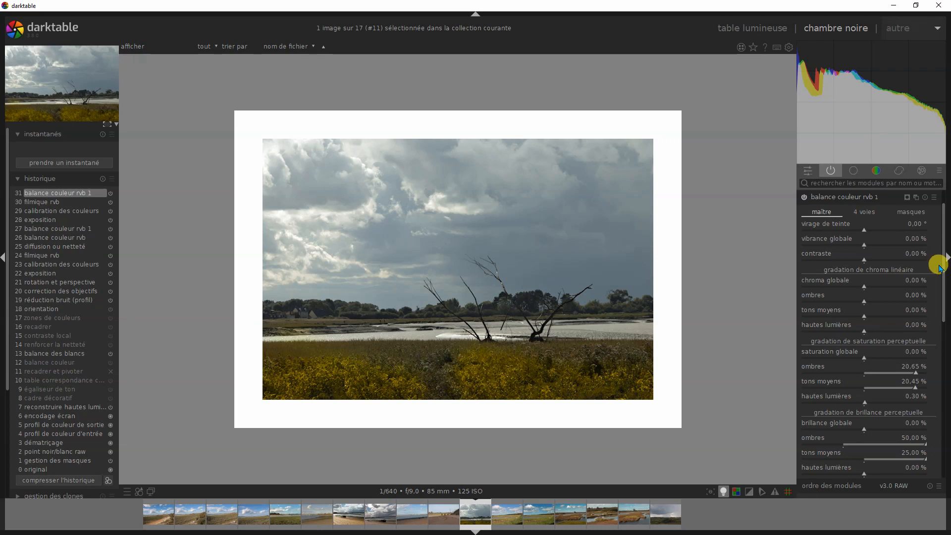
pyautogui.moveTo(945, 290); pyautogui.dragTo(936, 425)
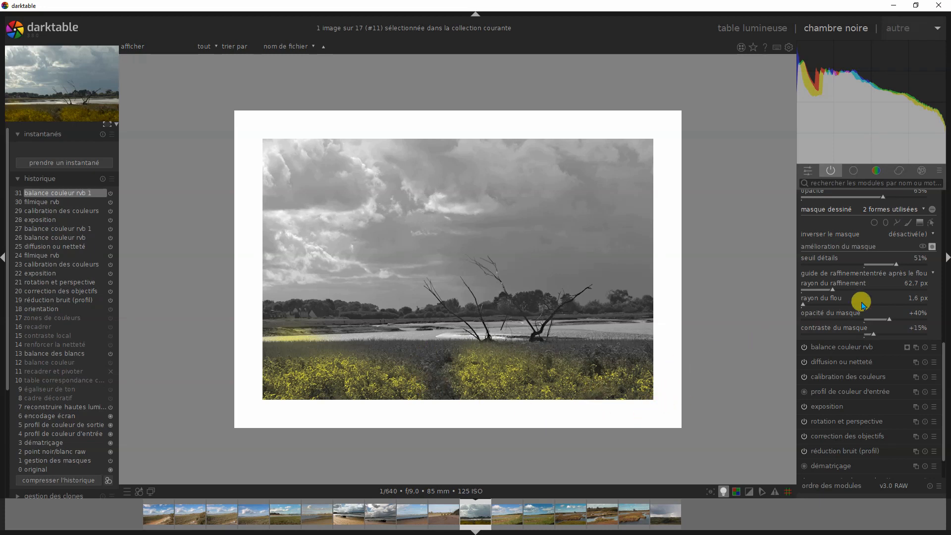
pyautogui.moveTo(945, 354); pyautogui.dragTo(926, 174)
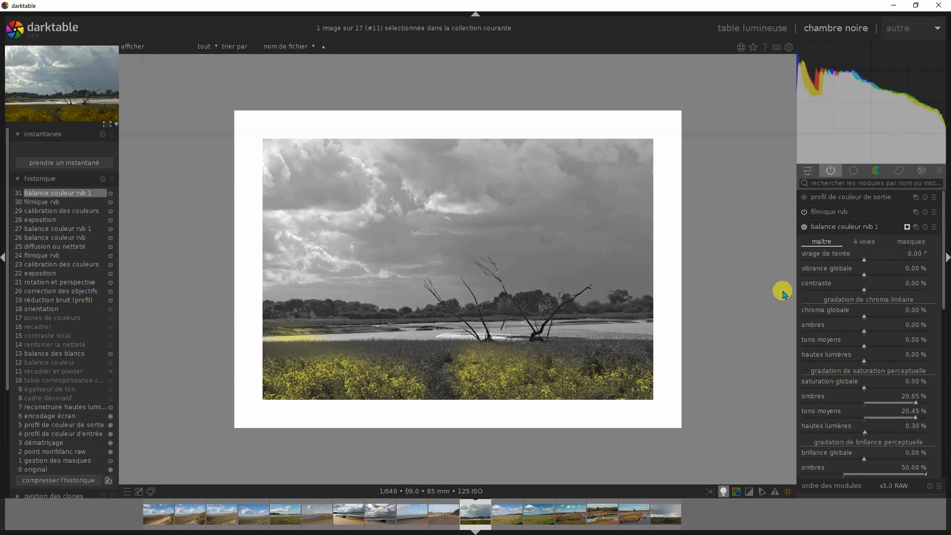
pyautogui.click(947, 303)
pyautogui.click(945, 257)
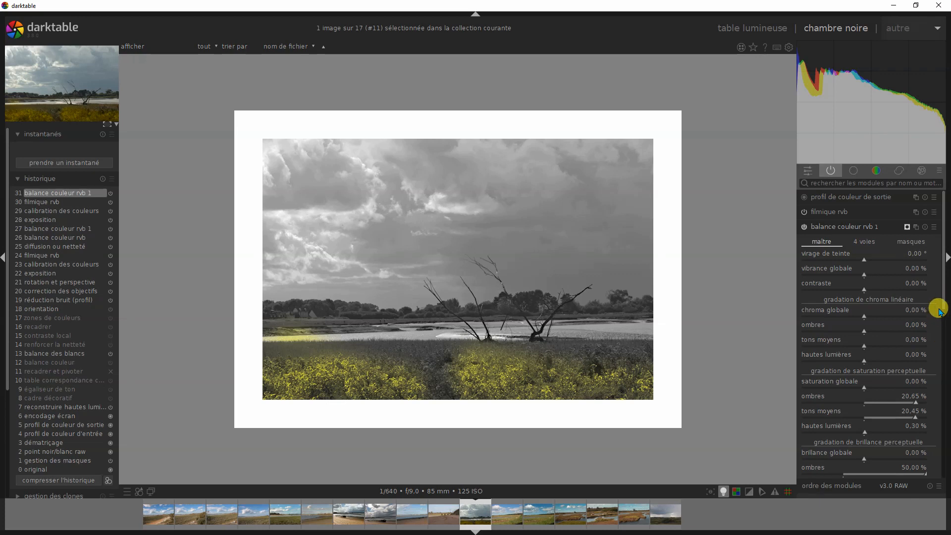
pyautogui.moveTo(941, 305); pyautogui.dragTo(941, 374)
pyautogui.scroll(-5, 941, 374)
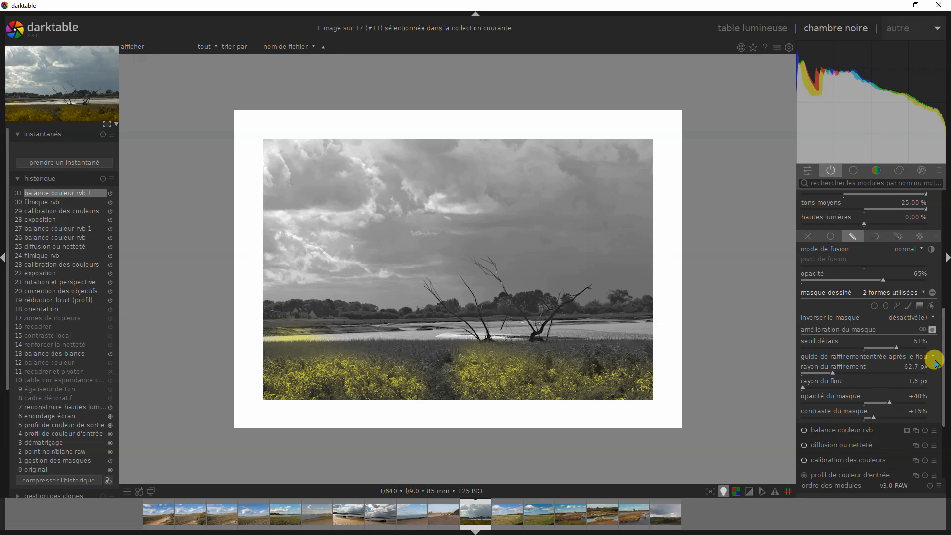
pyautogui.click(932, 331)
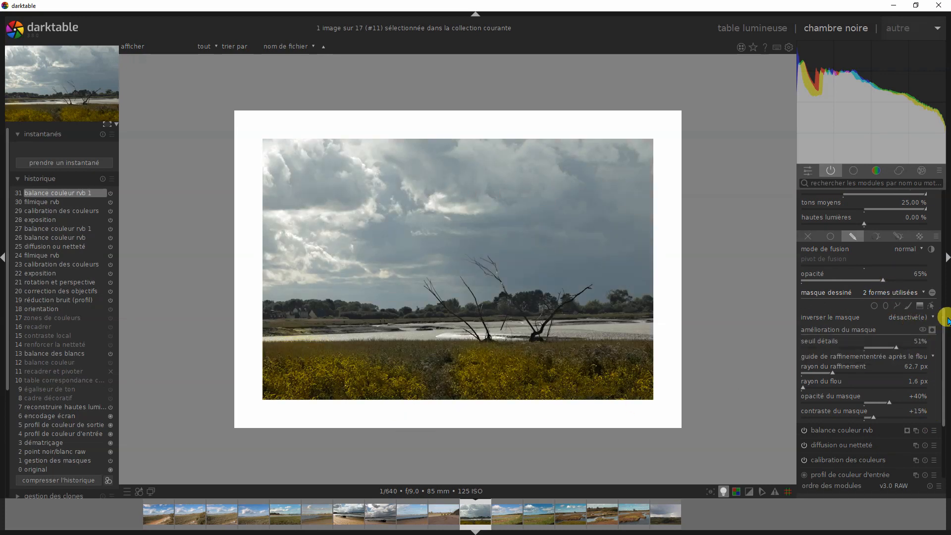
# Examine the luminance, teinte and chroma values among the 4 voies settings of balance couleur rvb 1, and collapse the module.
pyautogui.moveTo(945, 325); pyautogui.dragTo(947, 193)
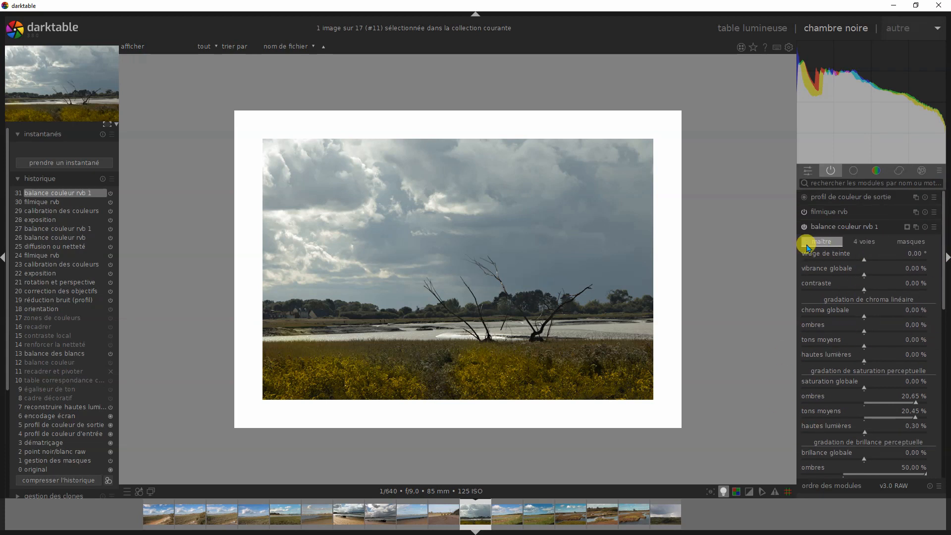
pyautogui.click(865, 242)
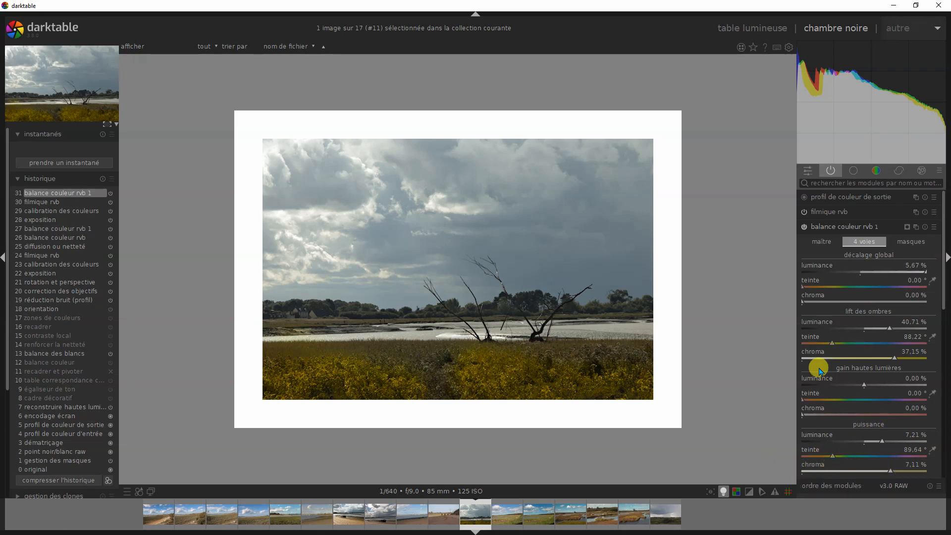
pyautogui.click(828, 228)
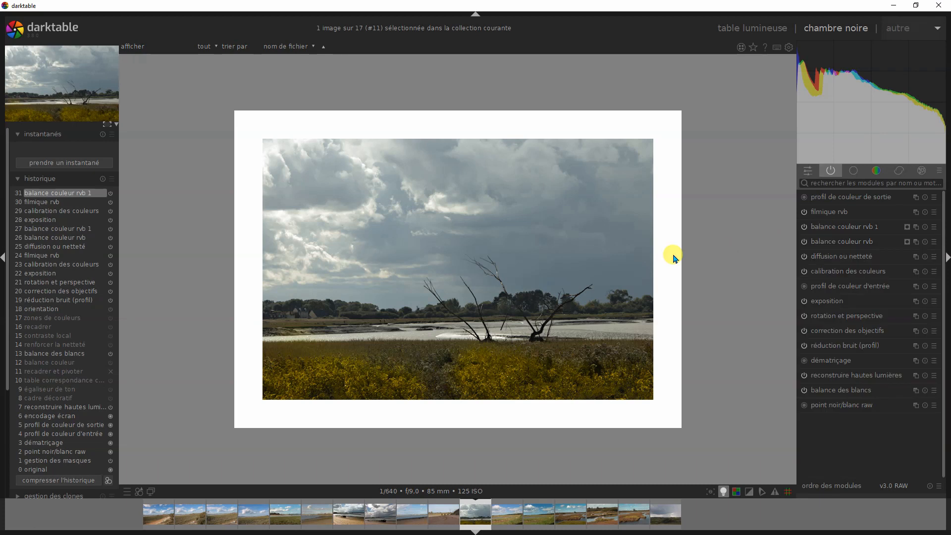
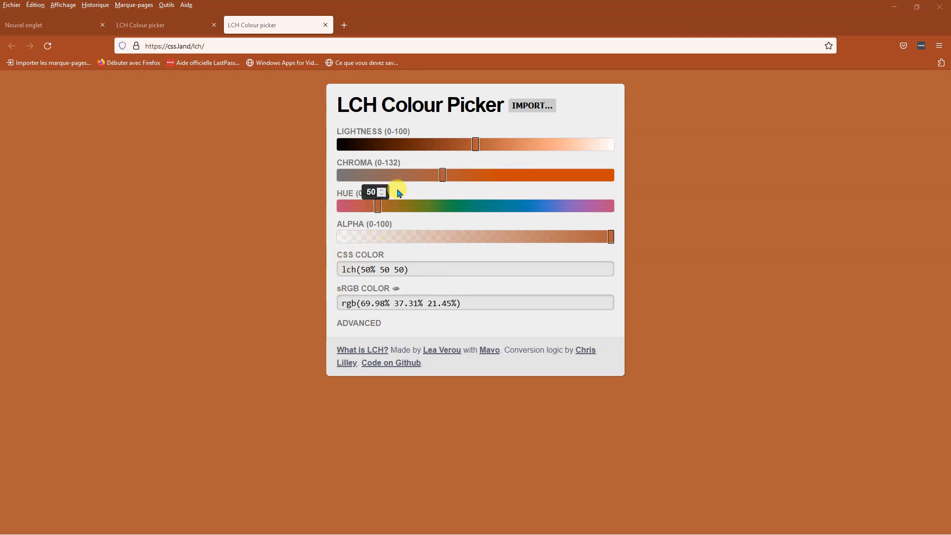
# On the LCH Colour Picker web page, lower both the lightness and the chroma to 0.
pyautogui.moveTo(476, 144)
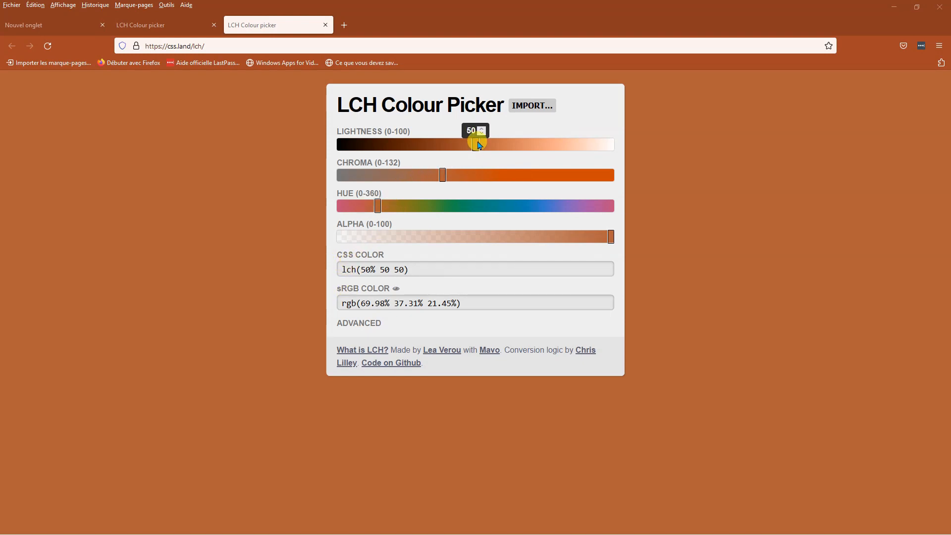
pyautogui.moveTo(440, 178)
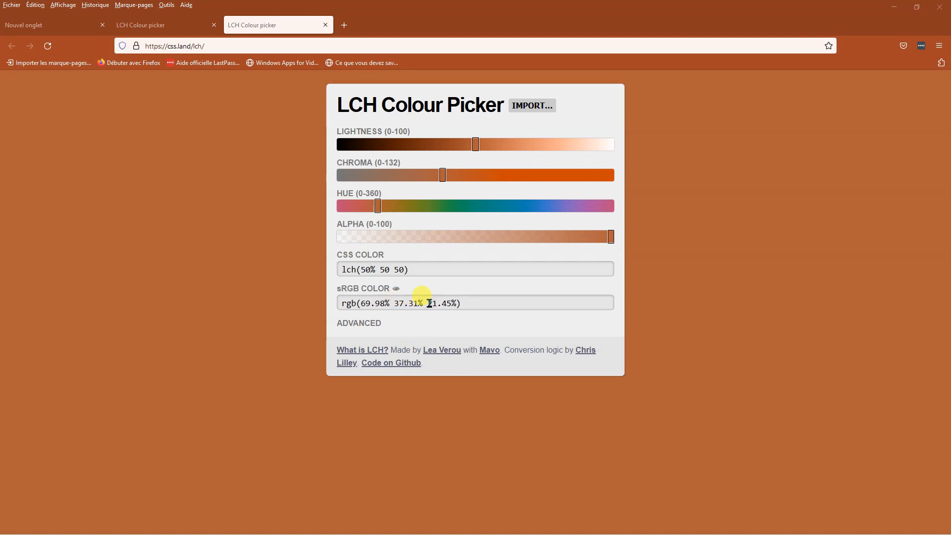
pyautogui.moveTo(354, 236)
pyautogui.moveTo(475, 146); pyautogui.dragTo(329, 153)
pyautogui.moveTo(440, 174); pyautogui.dragTo(202, 221)
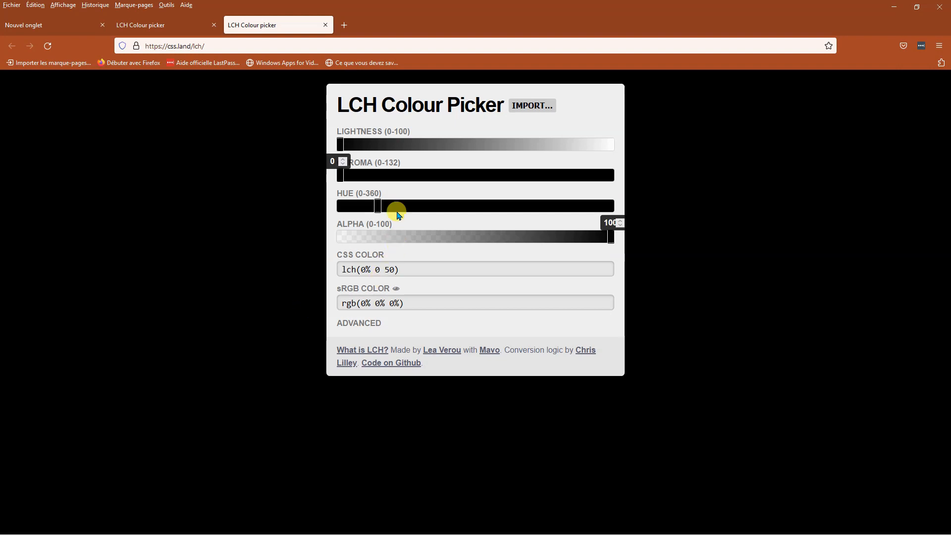
# Raise the lightness to 100 and the chroma to 132, and reduce the lightness to 47.
pyautogui.moveTo(343, 144); pyautogui.dragTo(626, 147)
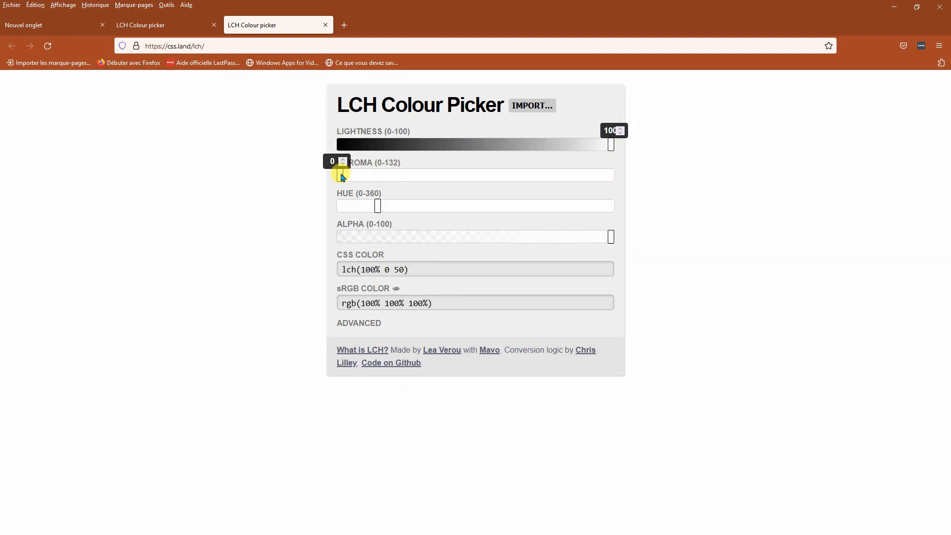
pyautogui.moveTo(342, 176); pyautogui.dragTo(635, 181)
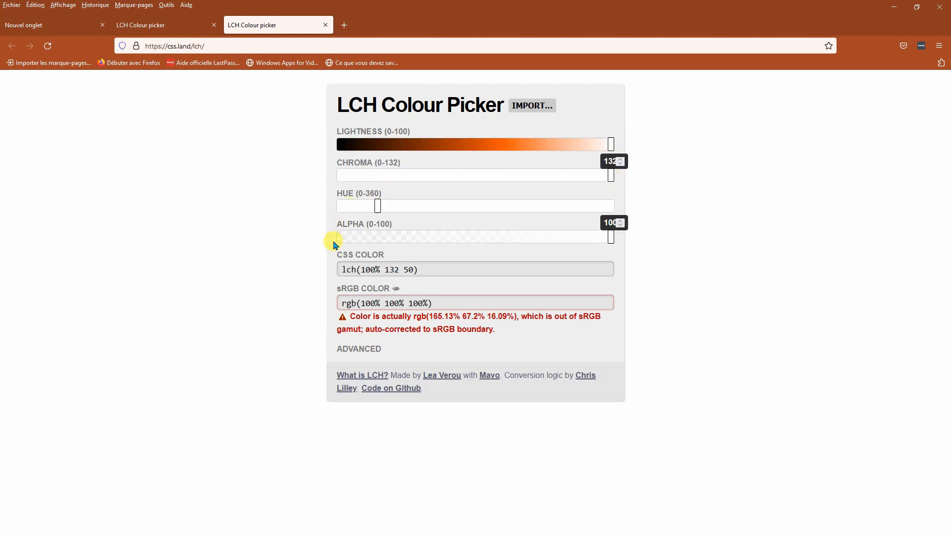
pyautogui.click(468, 147)
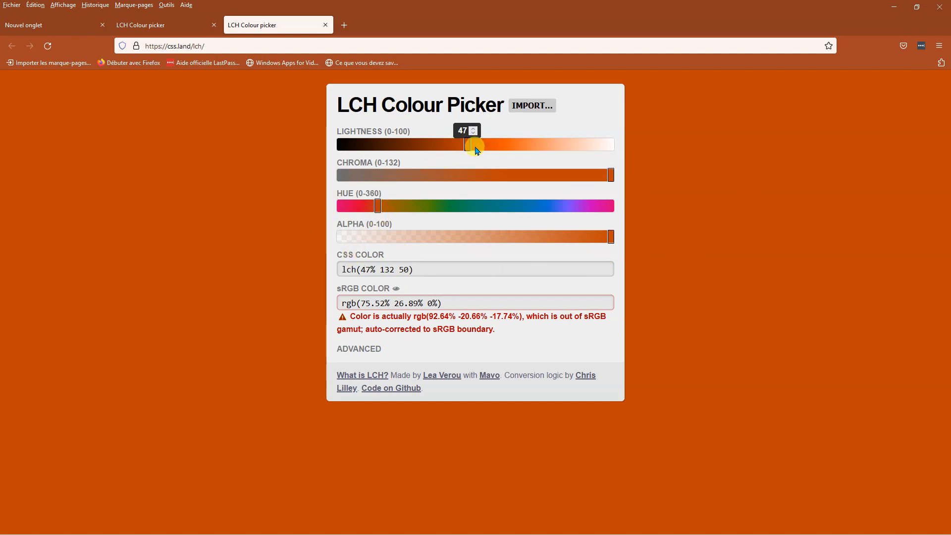
# Set the lightness to 46 and the chroma to 66 in the LCH Colour Picker, and close the browser.
pyautogui.moveTo(469, 151)
pyautogui.mouseDown()
pyautogui.moveTo(586, 148)
pyautogui.moveTo(466, 155)
pyautogui.mouseUp()
pyautogui.moveTo(611, 177); pyautogui.dragTo(477, 184)
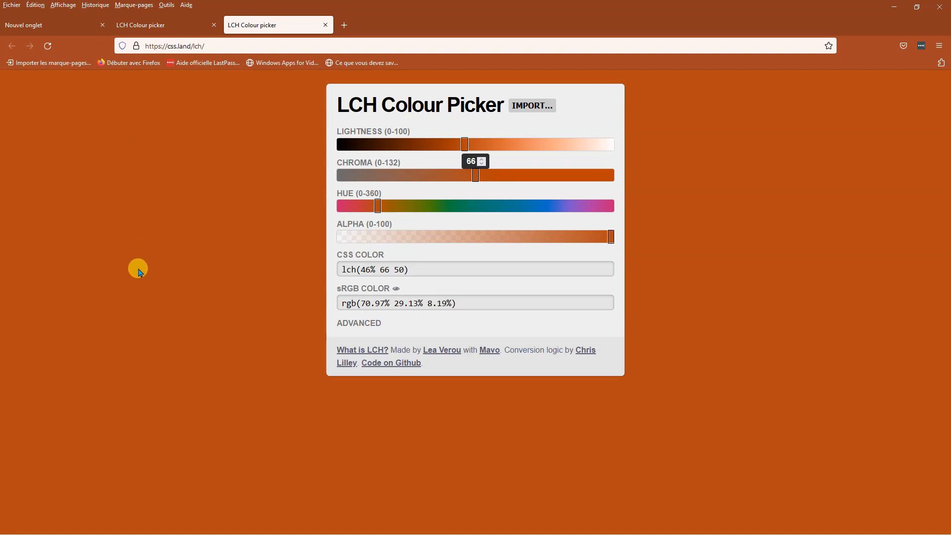
pyautogui.click(329, 28)
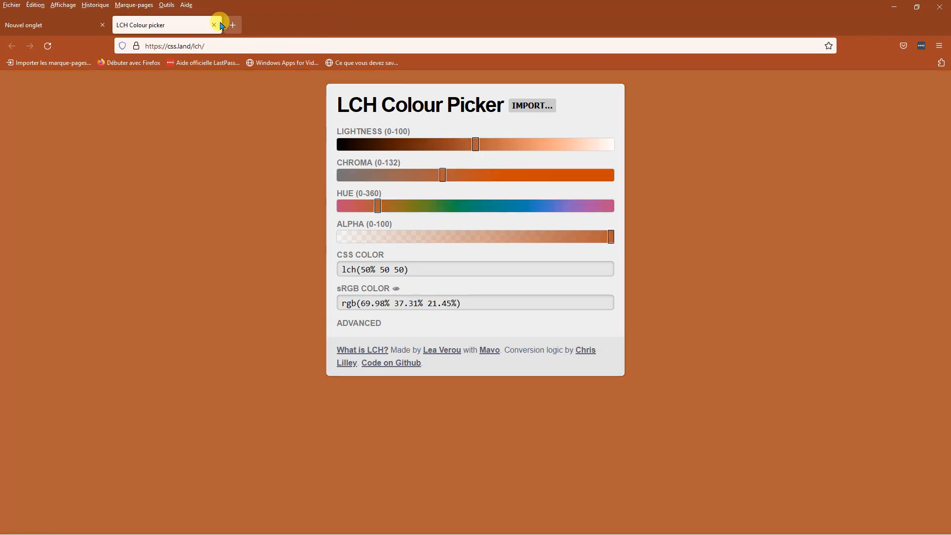
pyautogui.click(940, 7)
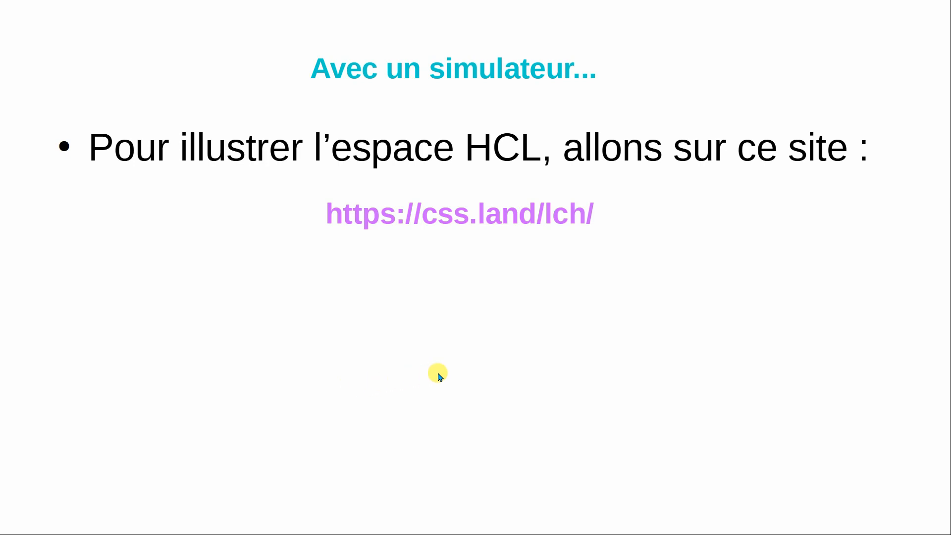
# Reveal the remaining slide points, open the hclwizard.org HCL colour picker from its link, and set the hue to 147.
pyautogui.click(438, 376)
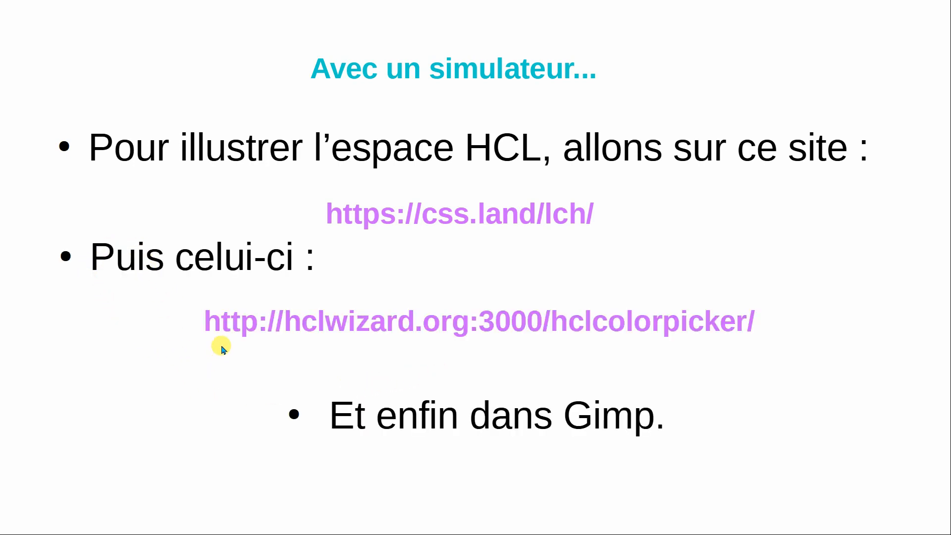
pyautogui.click(504, 332)
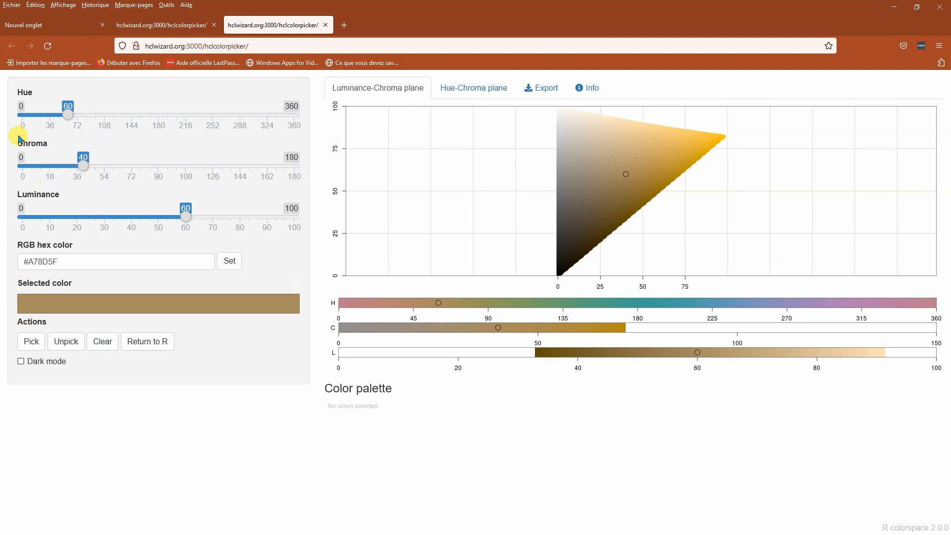
pyautogui.click(133, 116)
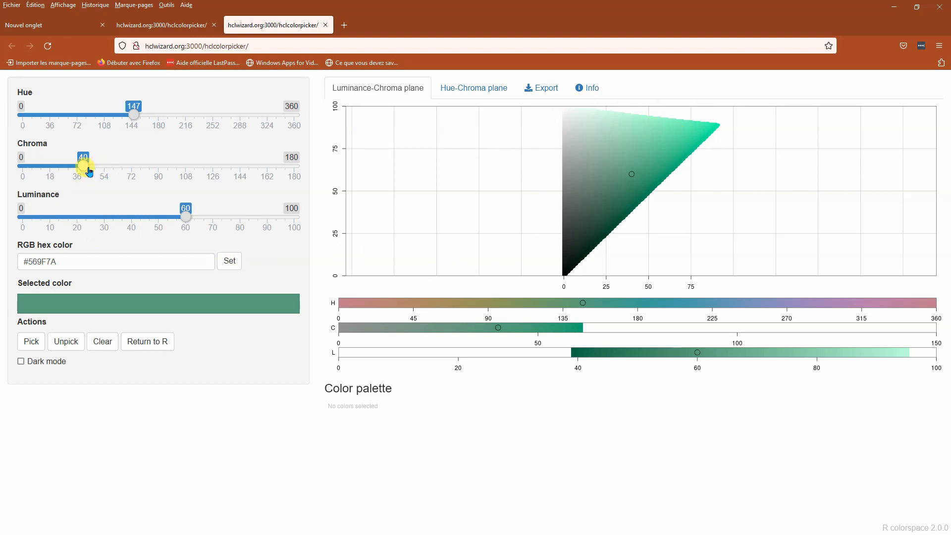
# Raise the chroma to 59 and 99, set the luminance to 59, and reduce the chroma to 73.
pyautogui.moveTo(106, 171); pyautogui.dragTo(119, 172)
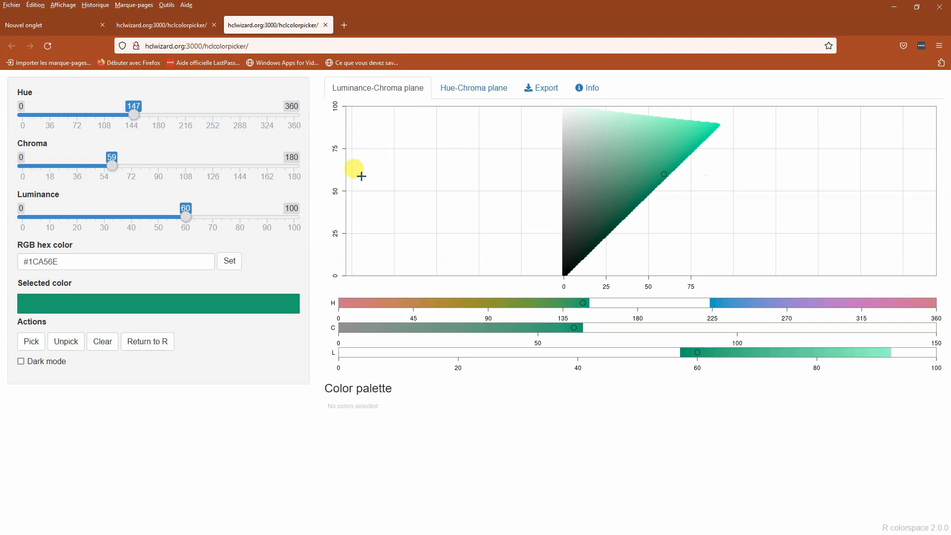
pyautogui.click(174, 169)
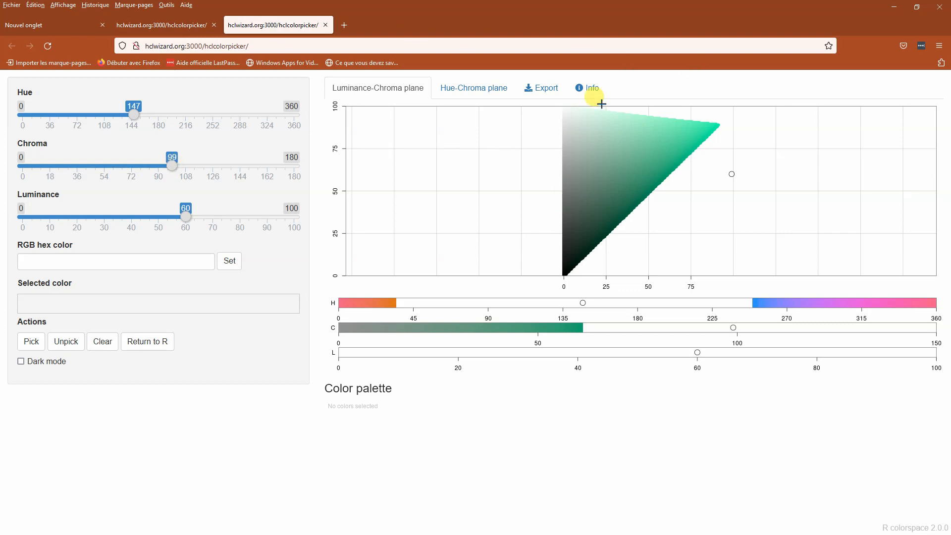
pyautogui.moveTo(188, 219); pyautogui.dragTo(185, 220)
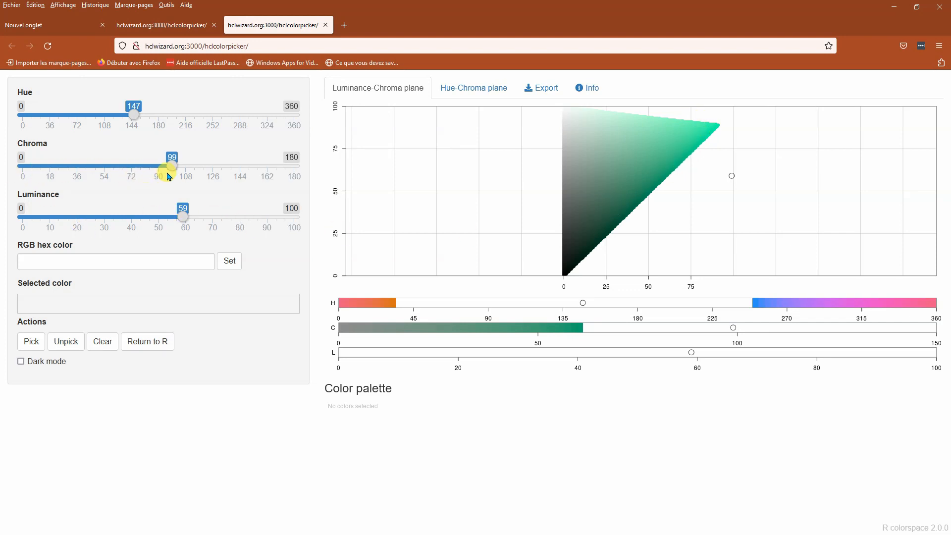
pyautogui.moveTo(166, 171); pyautogui.dragTo(133, 172)
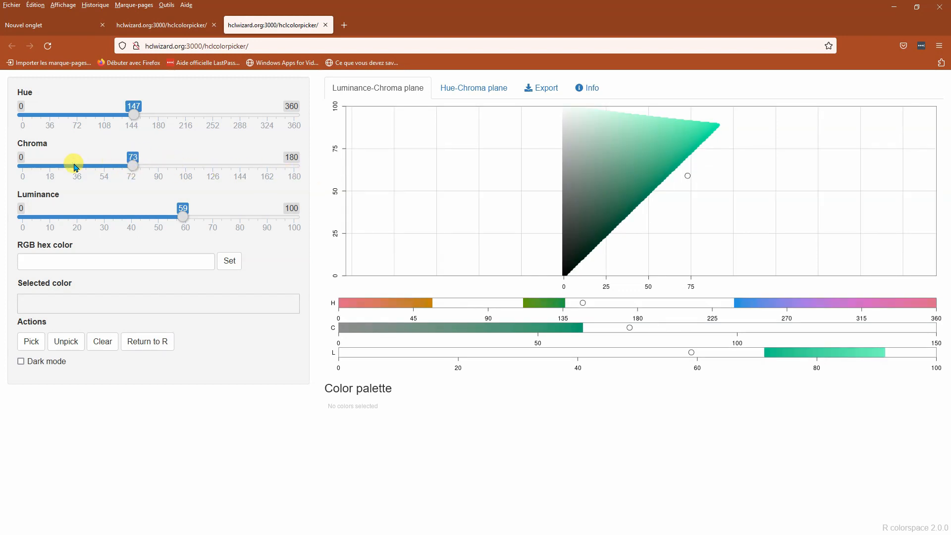
# Set the chroma to 34 and raise the luminance to 83.
pyautogui.click(75, 166)
pyautogui.click(572, 269)
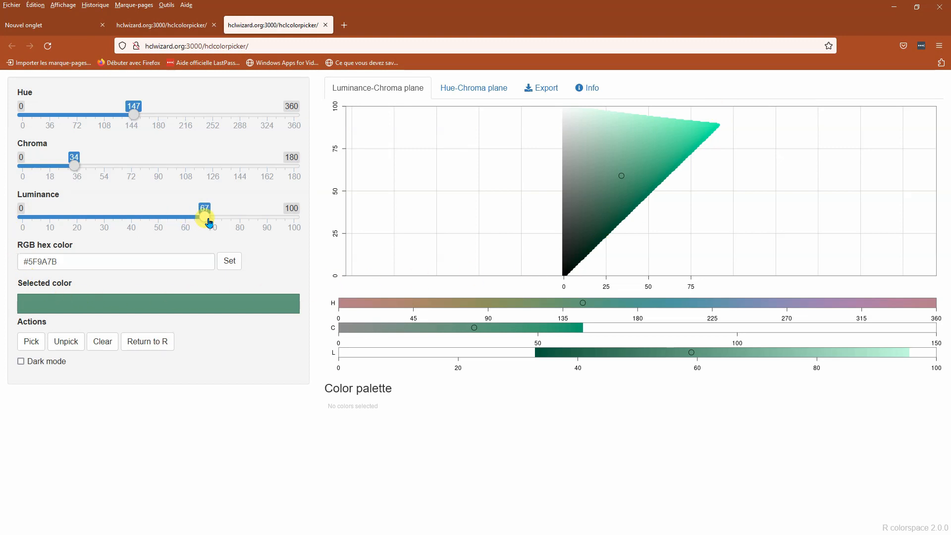
pyautogui.moveTo(214, 222); pyautogui.dragTo(251, 223)
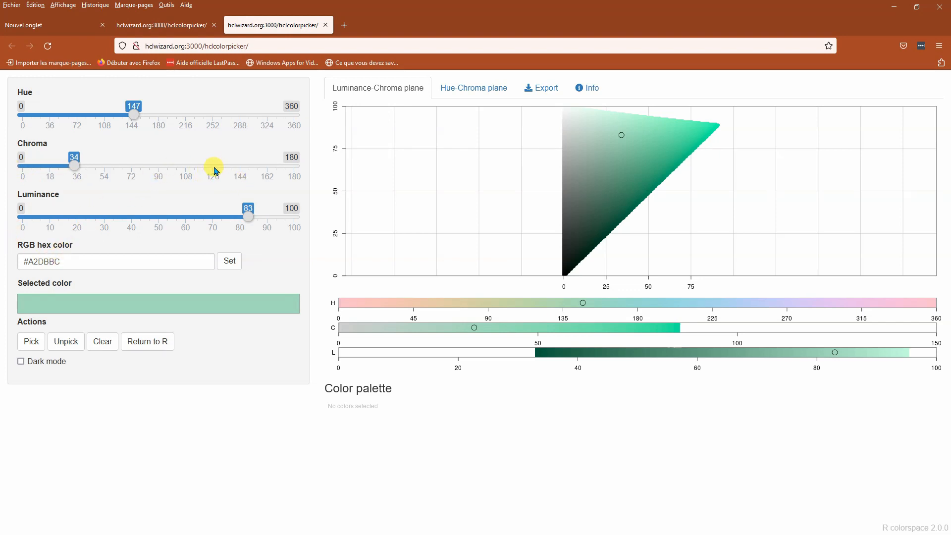
# Raise the chroma to 127 and bring it back through 99 to 83.
pyautogui.click(214, 167)
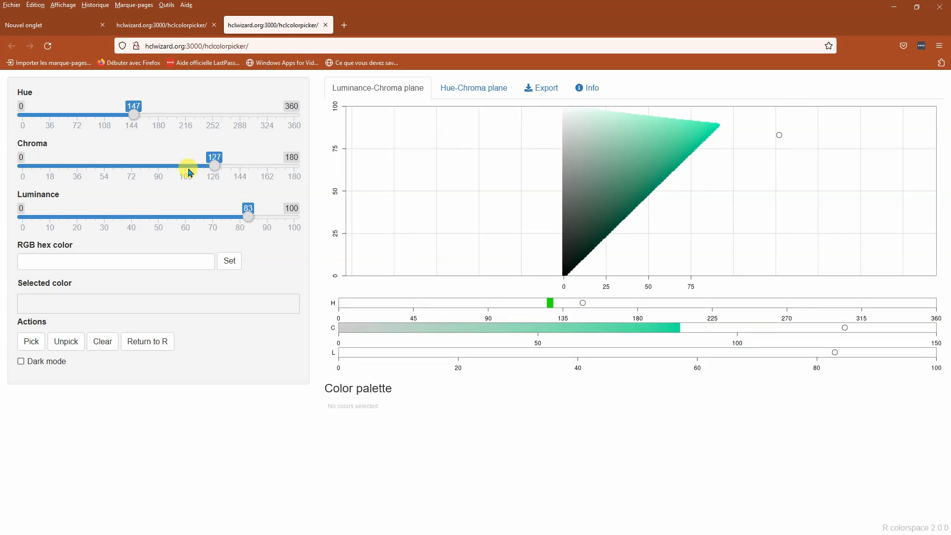
pyautogui.click(173, 168)
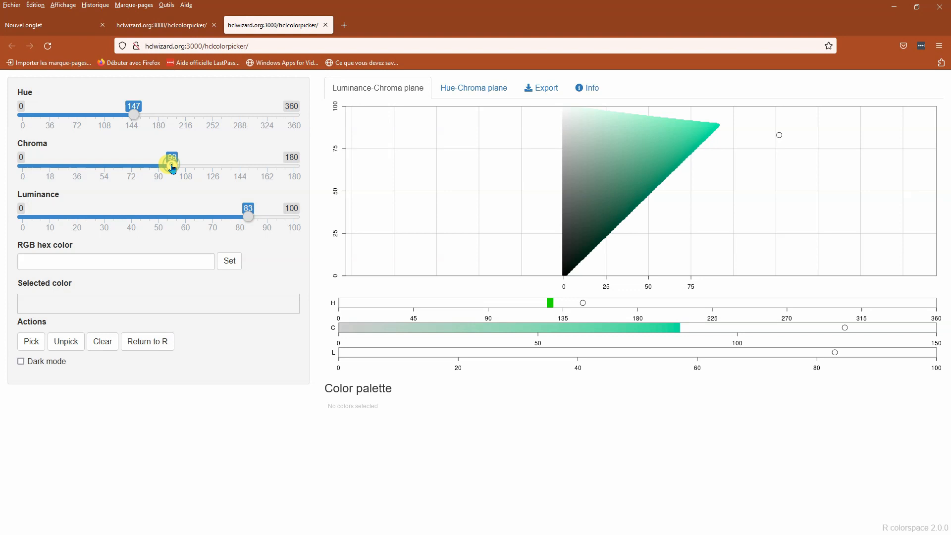
pyautogui.click(154, 169)
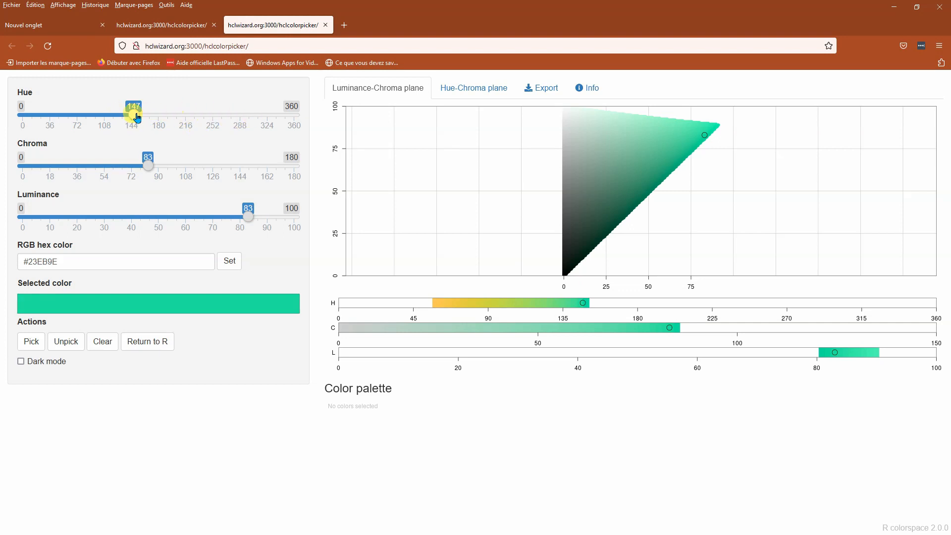
# Set the hue to 329, and lower the luminance to 71 and slightly further.
pyautogui.click(276, 117)
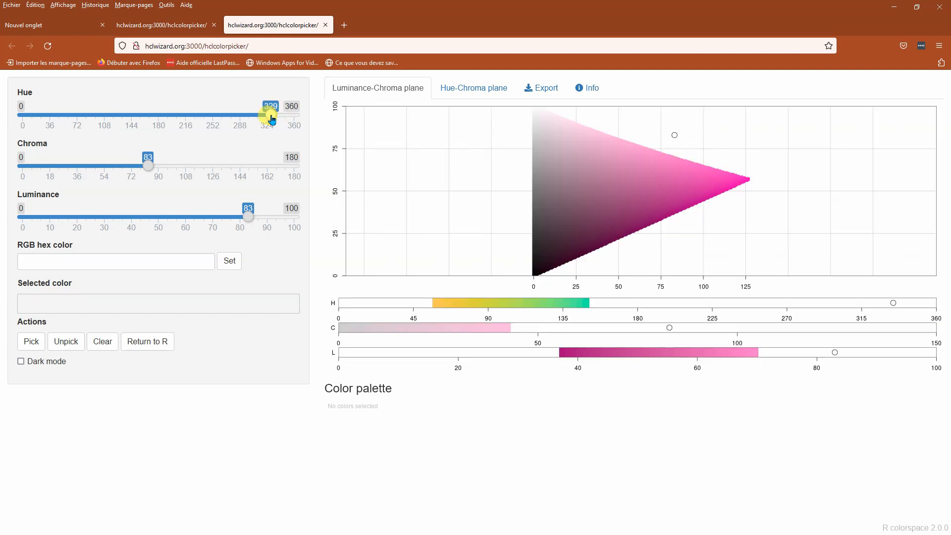
pyautogui.press('Left')
pyautogui.moveTo(271, 118); pyautogui.dragTo(271, 124)
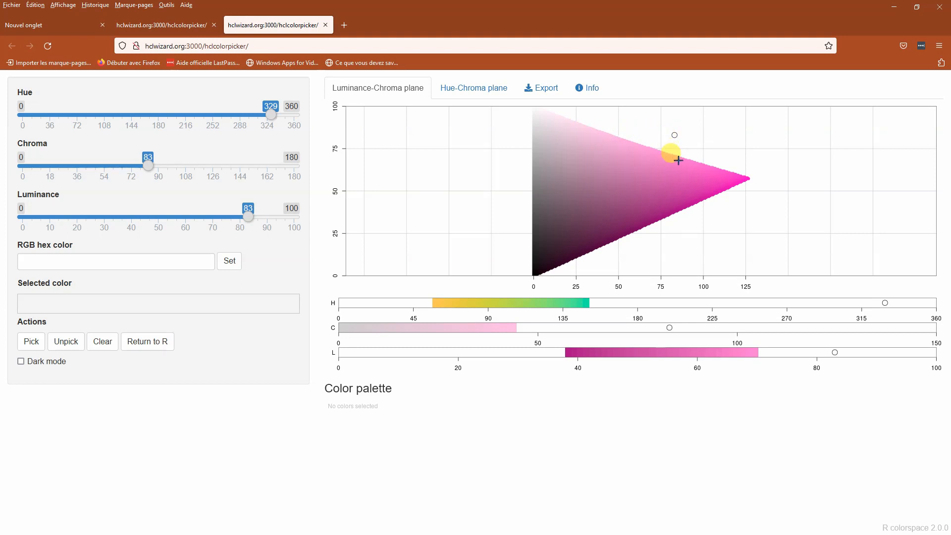
pyautogui.moveTo(246, 218); pyautogui.dragTo(231, 217)
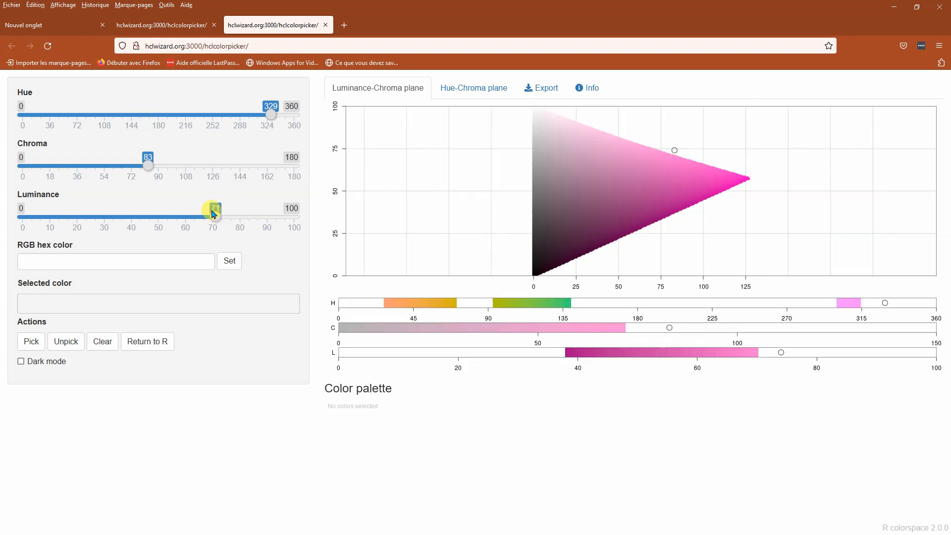
pyautogui.moveTo(214, 214); pyautogui.dragTo(205, 214)
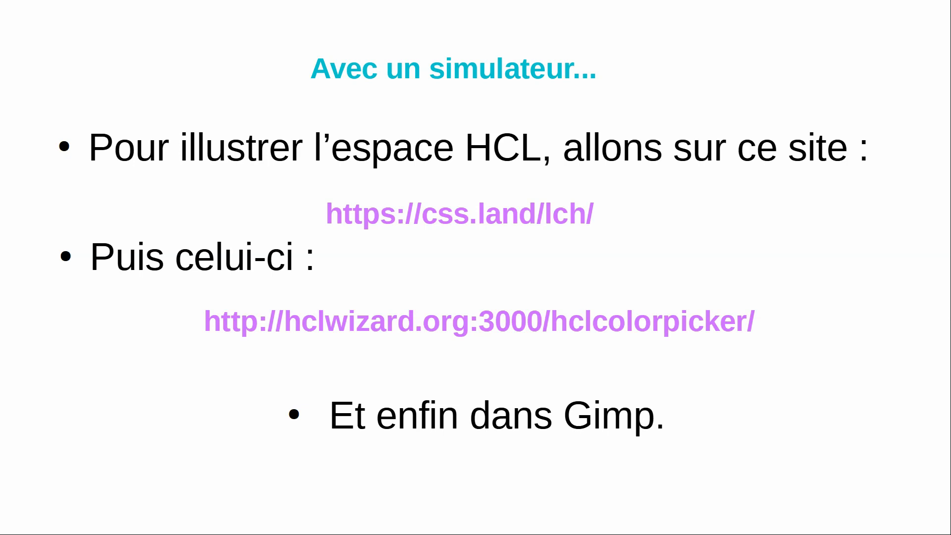
# Leave the slide show, switch to GIMP, and set the LCh hue of the foreground colour to 50.4.
pyautogui.press('Escape')
pyautogui.click(935, 7)
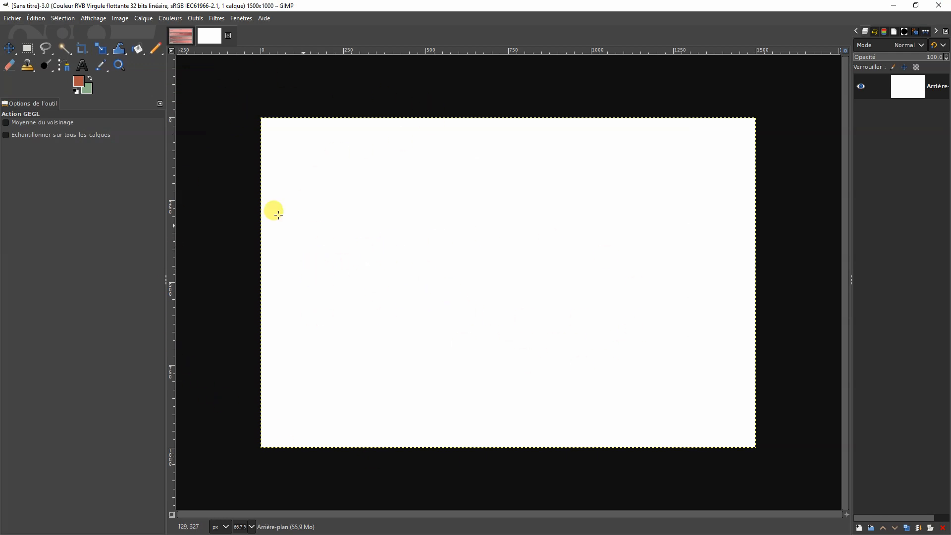
pyautogui.click(79, 82)
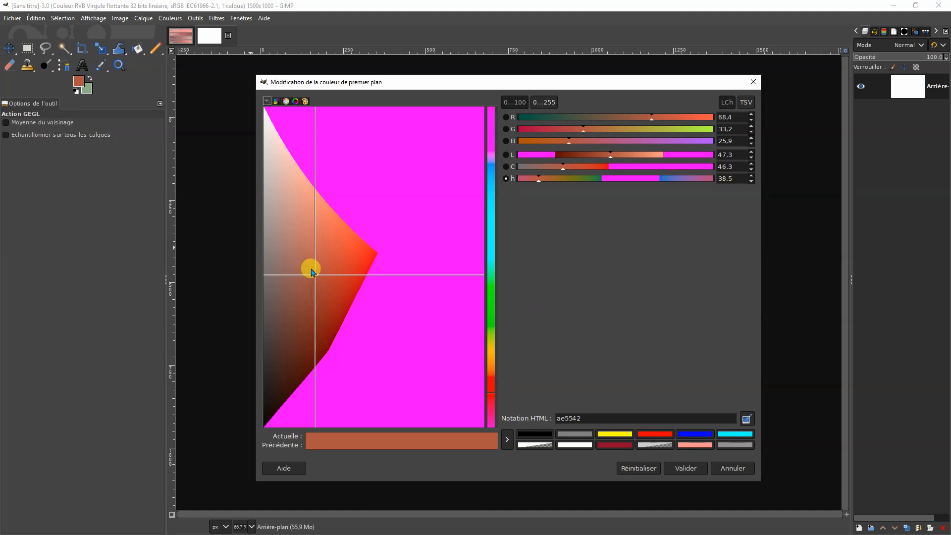
pyautogui.moveTo(543, 183)
pyautogui.mouseDown()
pyautogui.moveTo(580, 183)
pyautogui.moveTo(535, 181)
pyautogui.moveTo(593, 182)
pyautogui.moveTo(547, 181)
pyautogui.mouseUp()
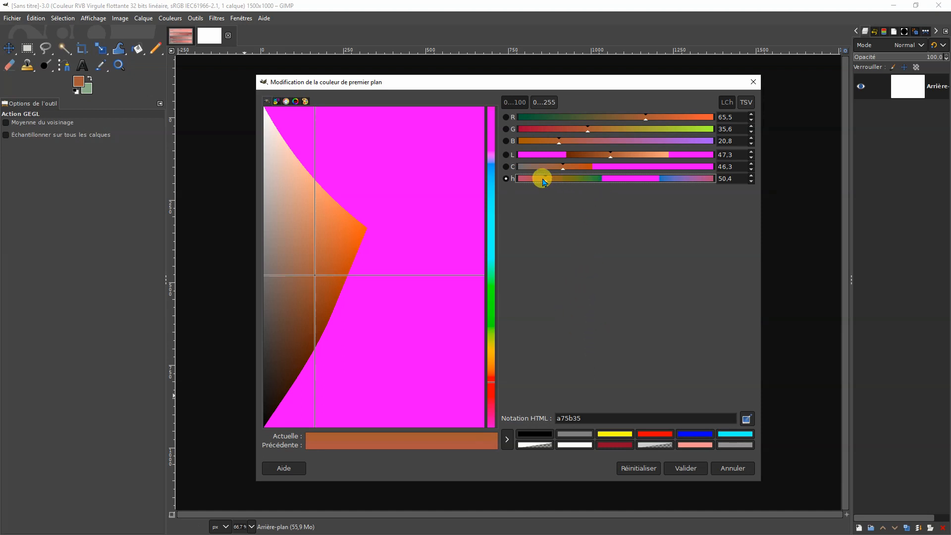
# Move the foreground colour's hue to 187.8 and back to 116.3, and set its chroma to 47.8.
pyautogui.click(551, 180)
pyautogui.moveTo(550, 181); pyautogui.dragTo(619, 185)
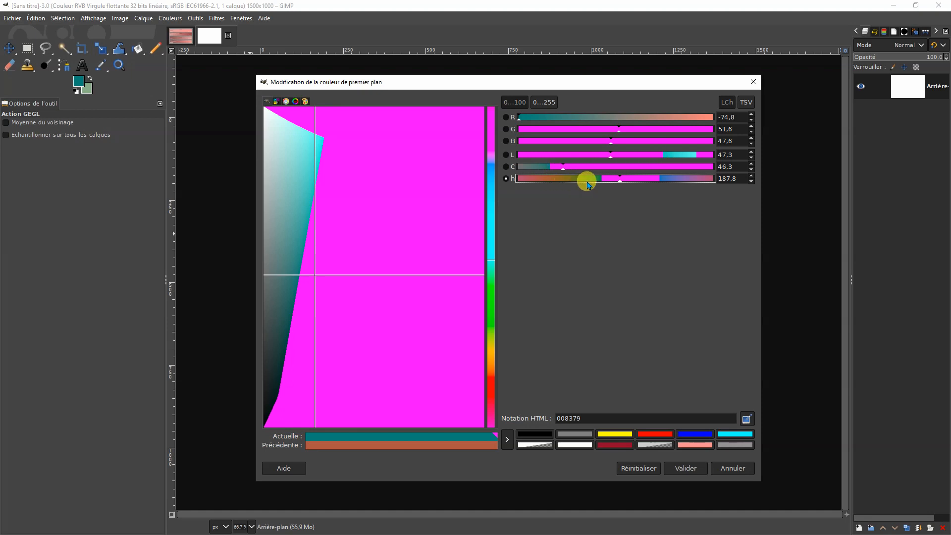
pyautogui.moveTo(588, 185); pyautogui.dragTo(583, 185)
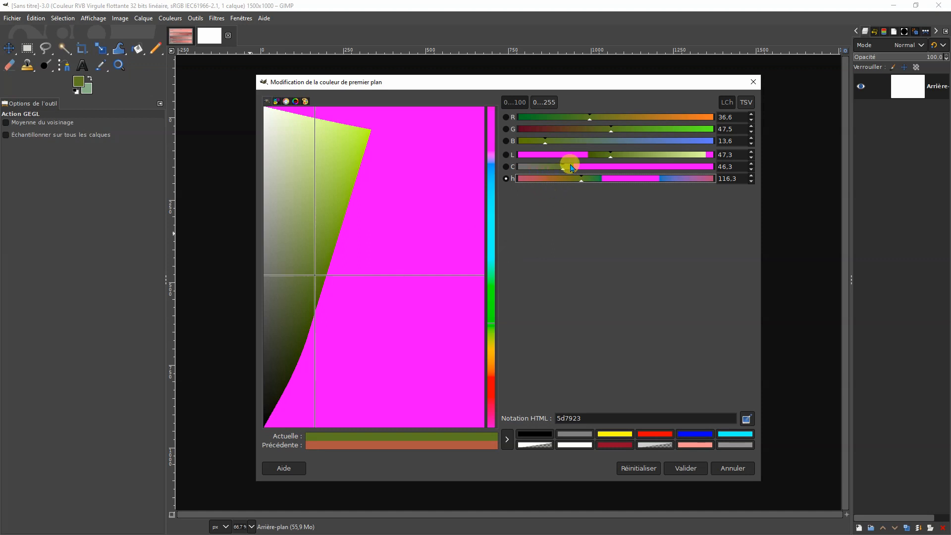
pyautogui.moveTo(564, 171)
pyautogui.mouseDown()
pyautogui.moveTo(518, 167)
pyautogui.moveTo(566, 173)
pyautogui.mouseUp()
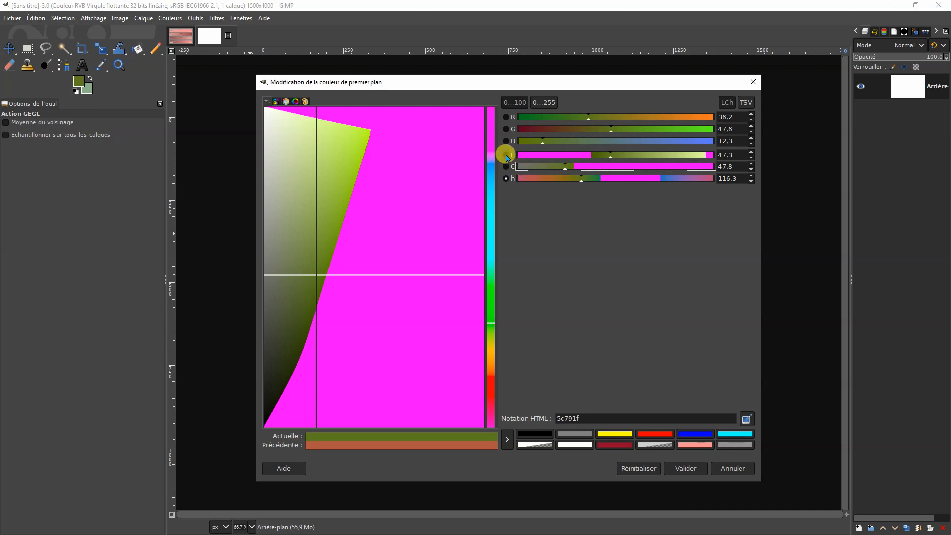
# Base the colour field on LCh lightness, and raise the lightness to 75.3 and on to 82.2.
pyautogui.click(506, 155)
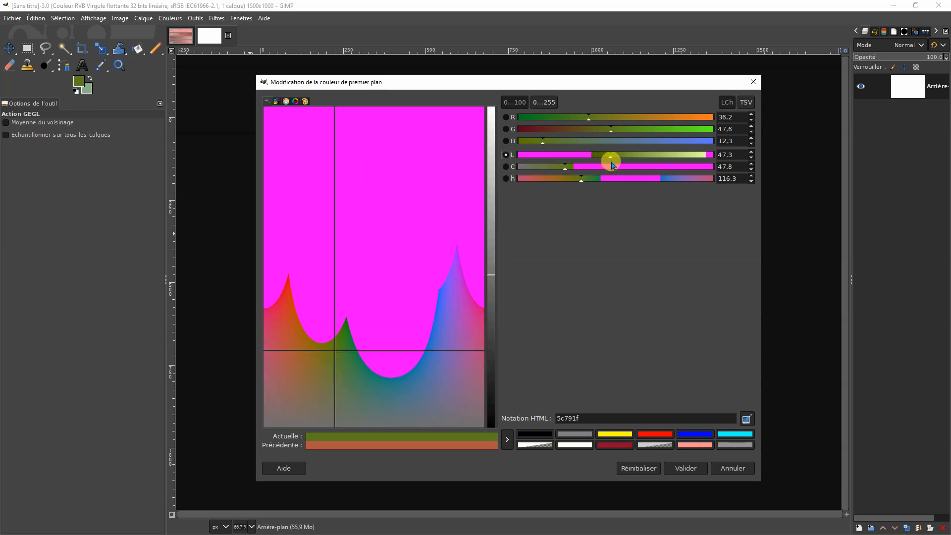
pyautogui.moveTo(611, 157); pyautogui.dragTo(667, 158)
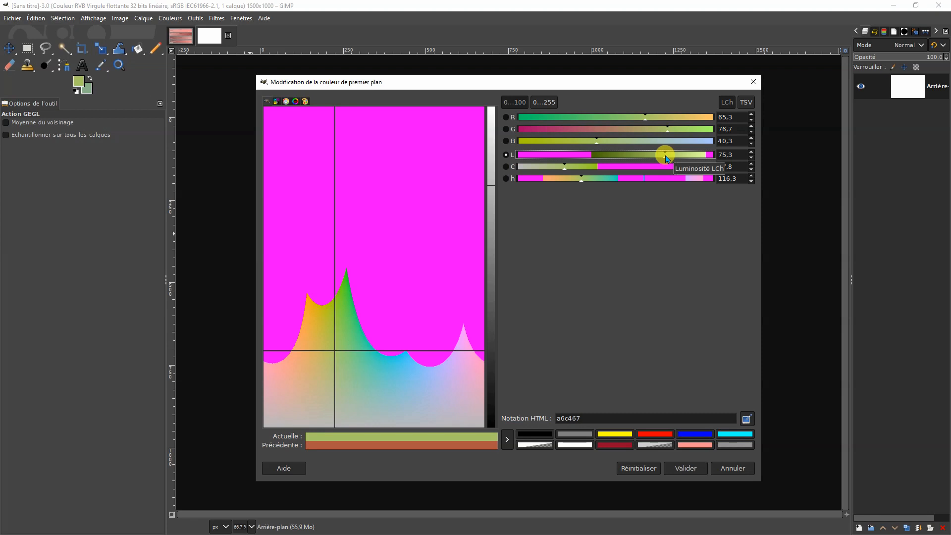
pyautogui.moveTo(681, 159)
pyautogui.mouseDown()
pyautogui.moveTo(606, 155)
pyautogui.moveTo(681, 161)
pyautogui.mouseUp()
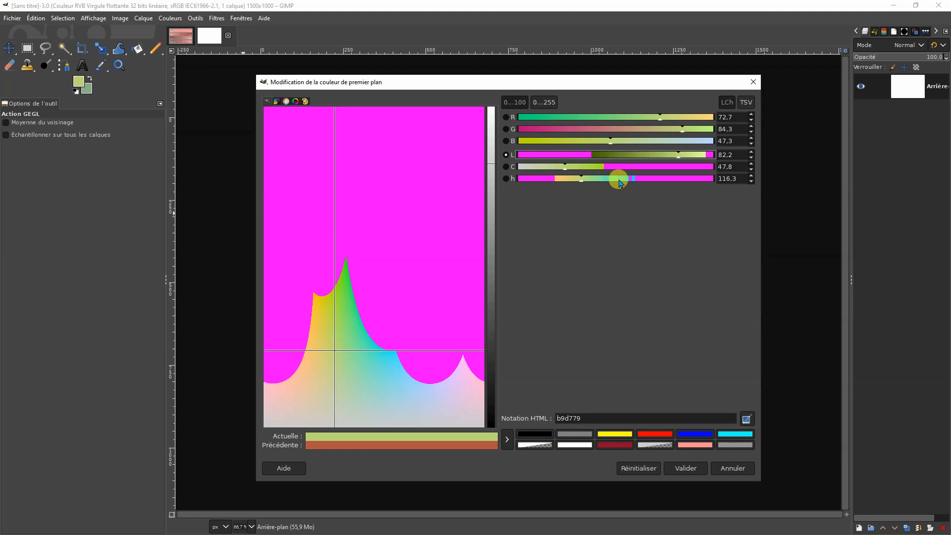
# Set the foreground colour to hue 84.3, chroma 73.8 and lightness 75.8, and accept it.
pyautogui.click(566, 183)
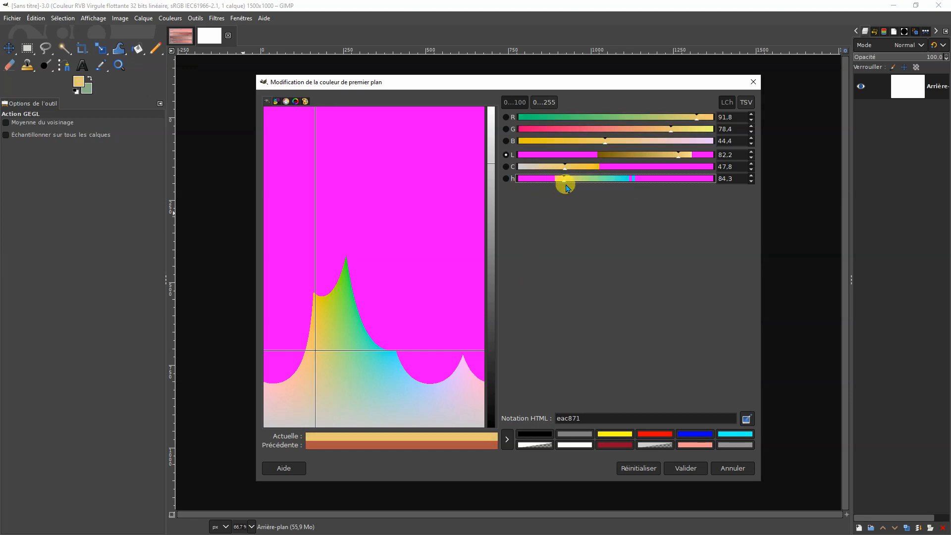
pyautogui.moveTo(578, 172); pyautogui.dragTo(592, 170)
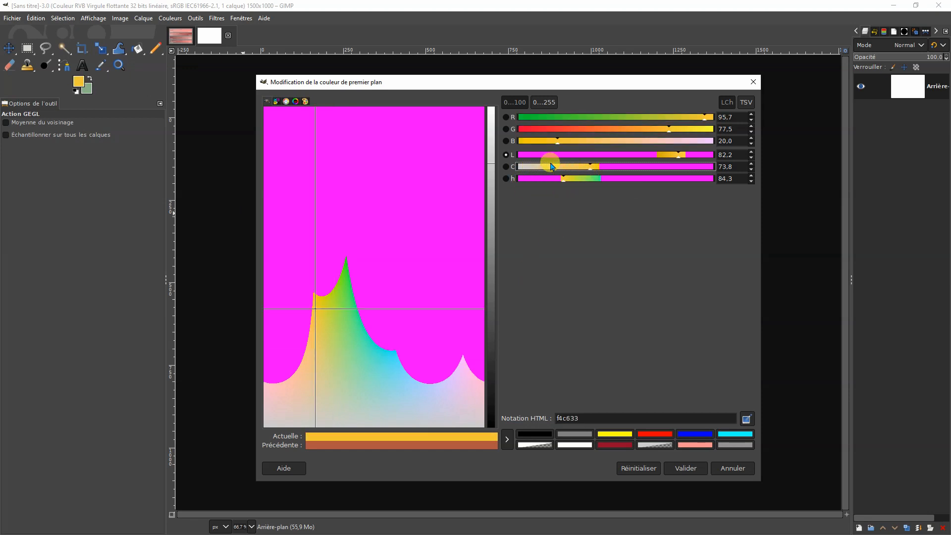
pyautogui.click(667, 156)
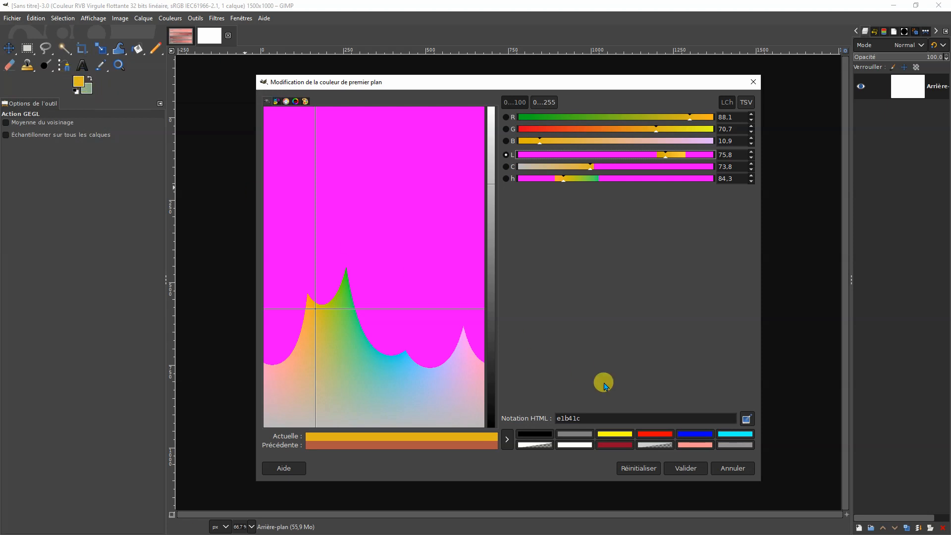
pyautogui.click(687, 468)
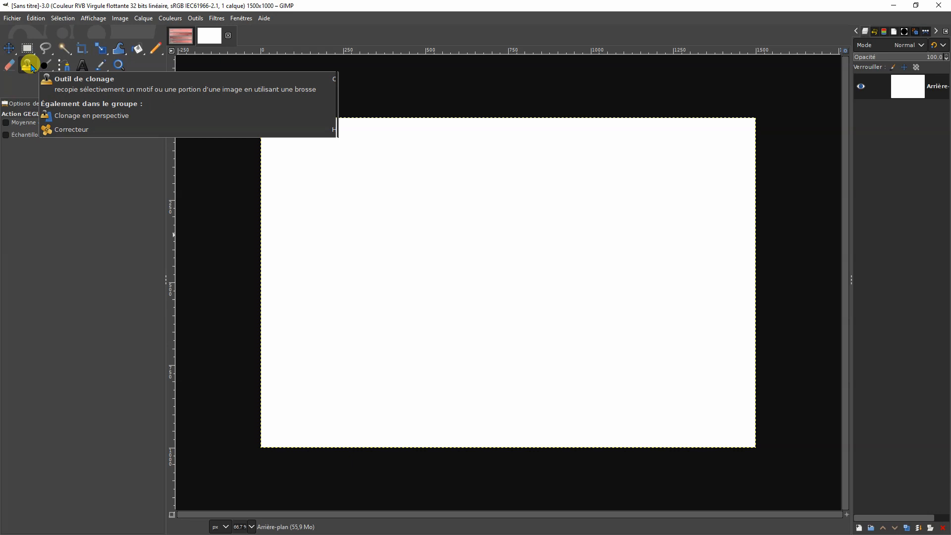
# Fill the blank canvas with the new foreground colour using the Remplissage tool.
pyautogui.rightClick(139, 52)
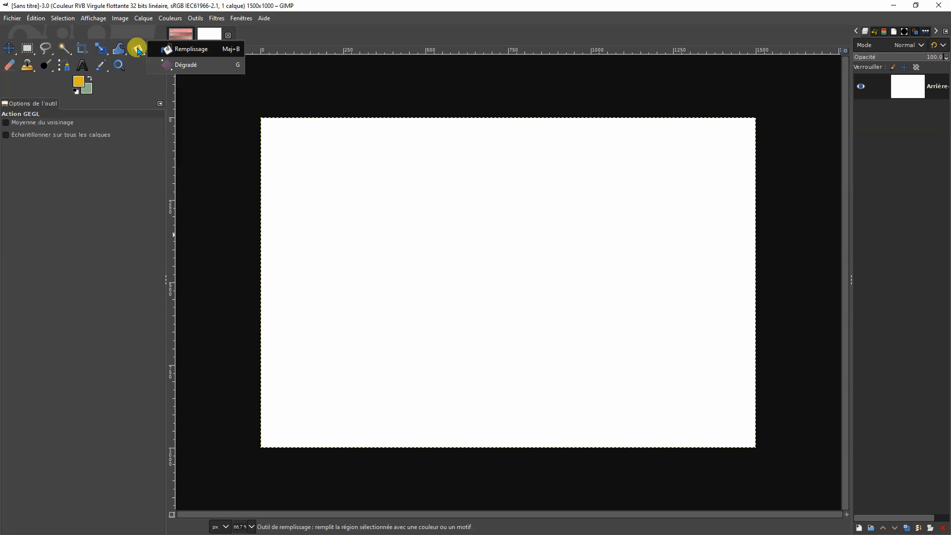
pyautogui.click(193, 51)
pyautogui.click(324, 228)
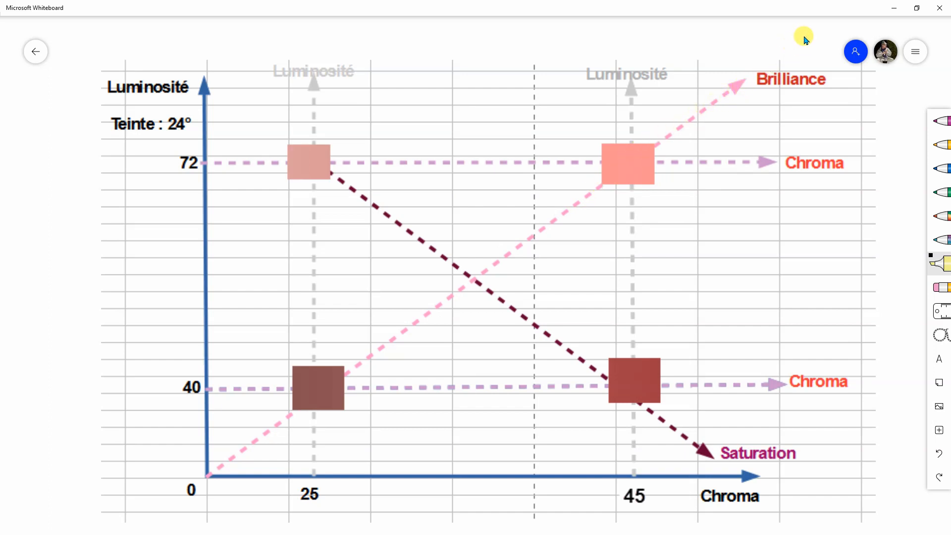
# Switch from the whiteboard diagram to the essais lch.xcf image in GIMP.
pyautogui.hotkey('alt', 'Tab')
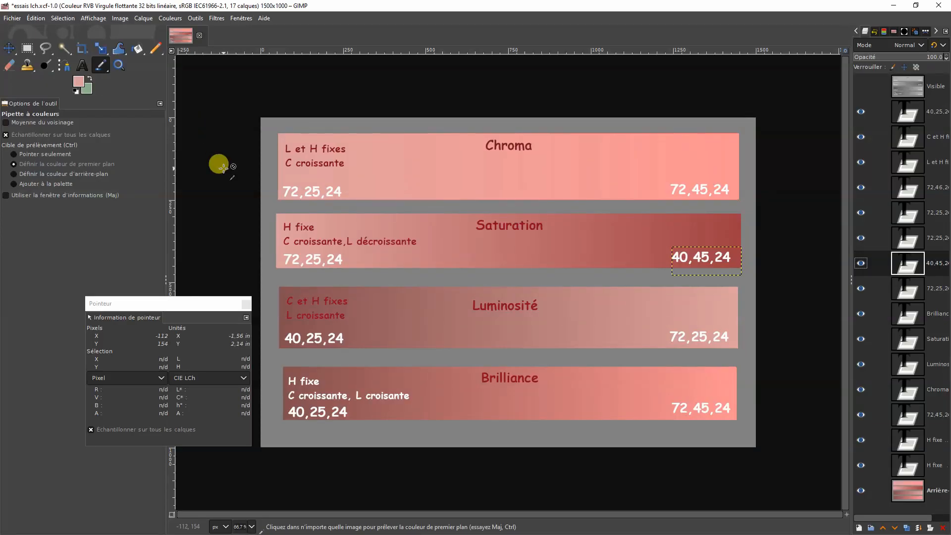